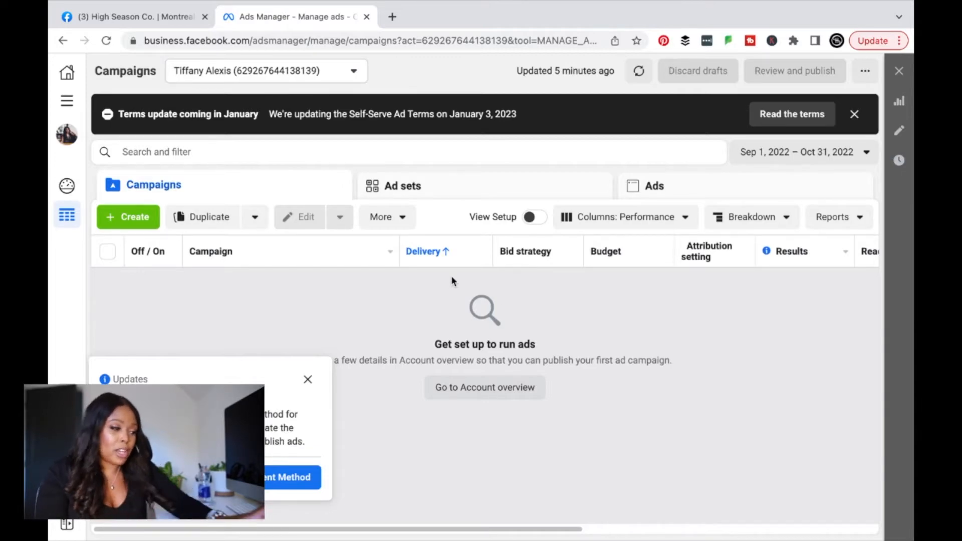
Step: From the empty Campaigns overview, bring up the full list of Ads Manager tools
click(66, 100)
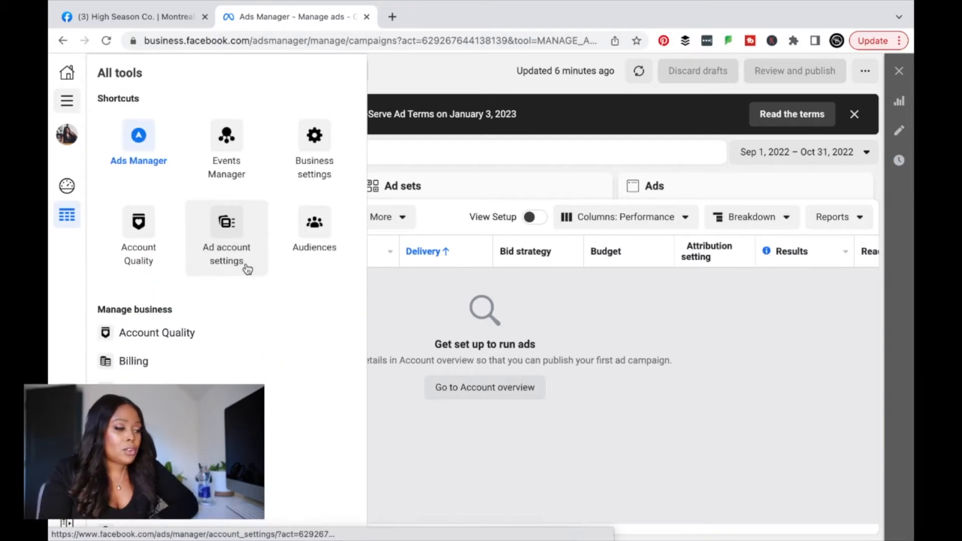
Step: Check the ad account's payment settings ($0.00 balance, no payment methods), then return to account setup
click(247, 269)
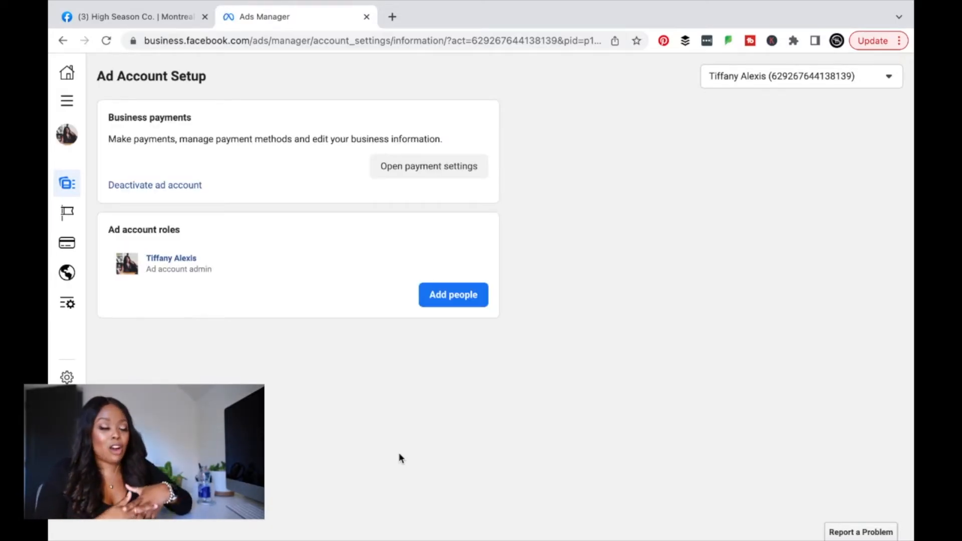
click(430, 166)
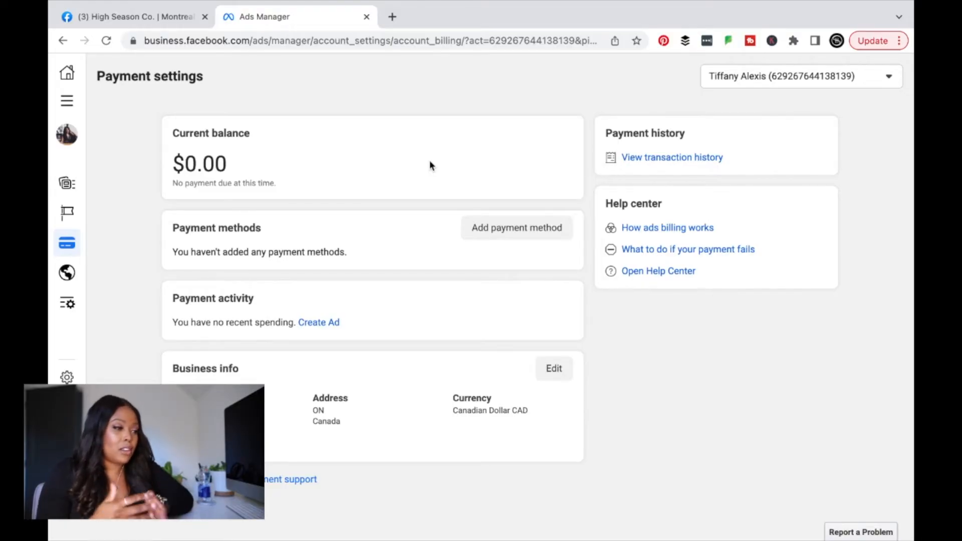
click(71, 105)
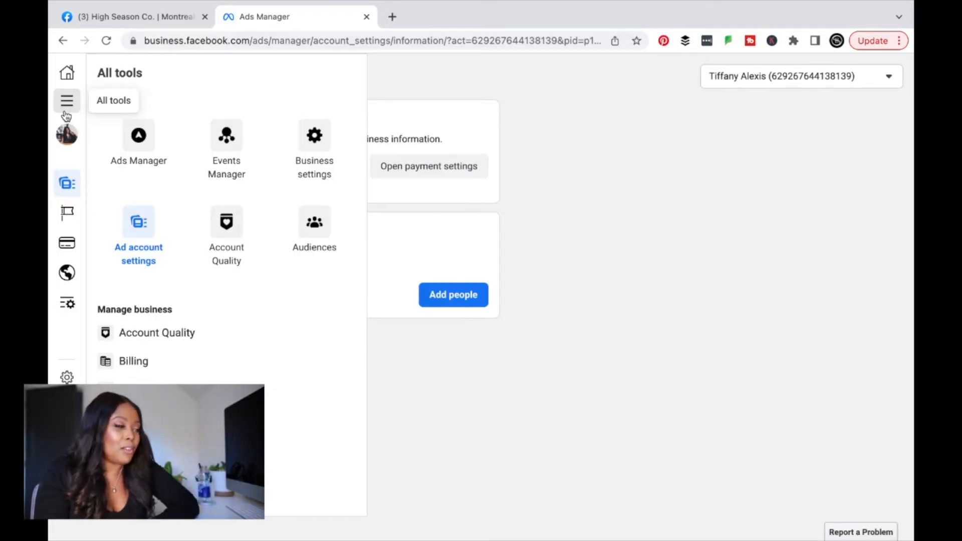
Step: Start a new campaign from the Ads Manager overview and browse the six objectives
click(126, 137)
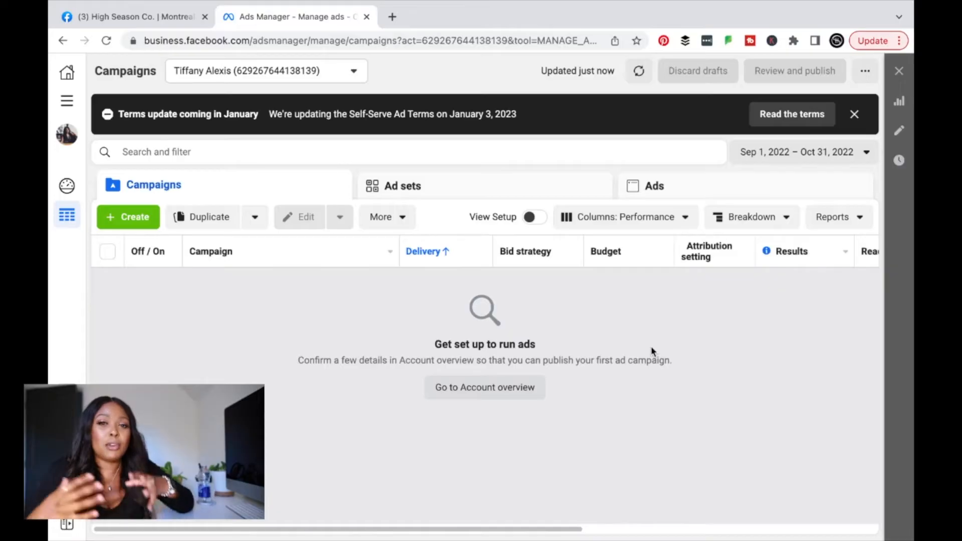
click(135, 220)
scroll(384, 457, down, 4)
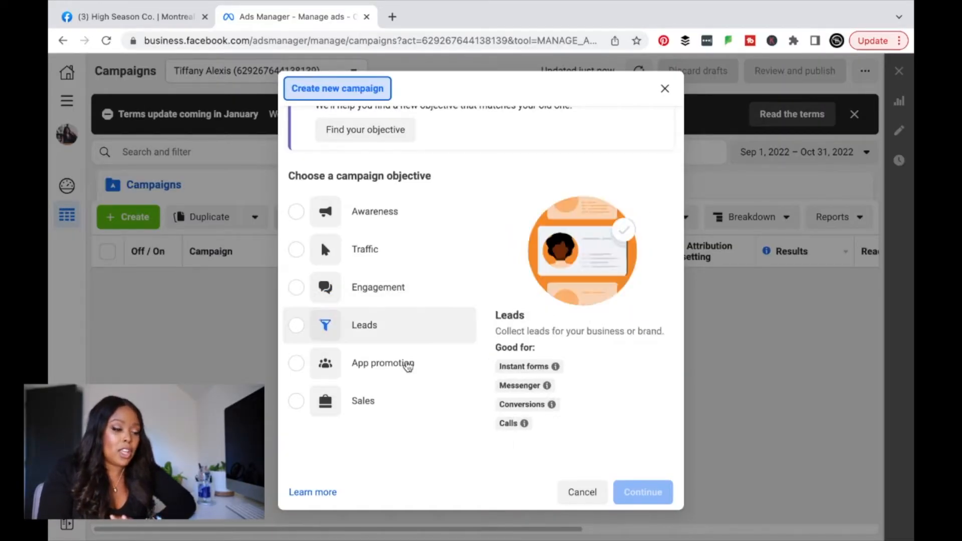
mouse_move(391, 419)
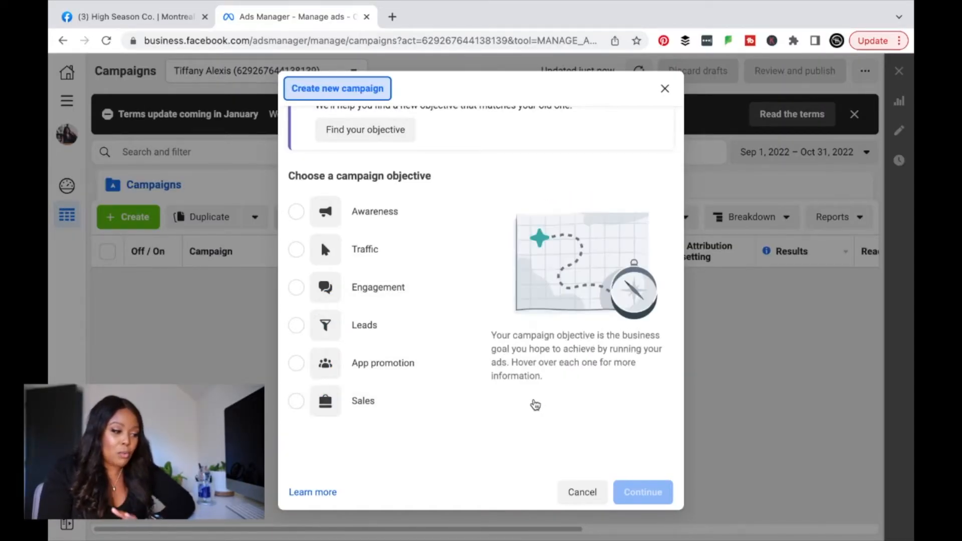
mouse_move(397, 213)
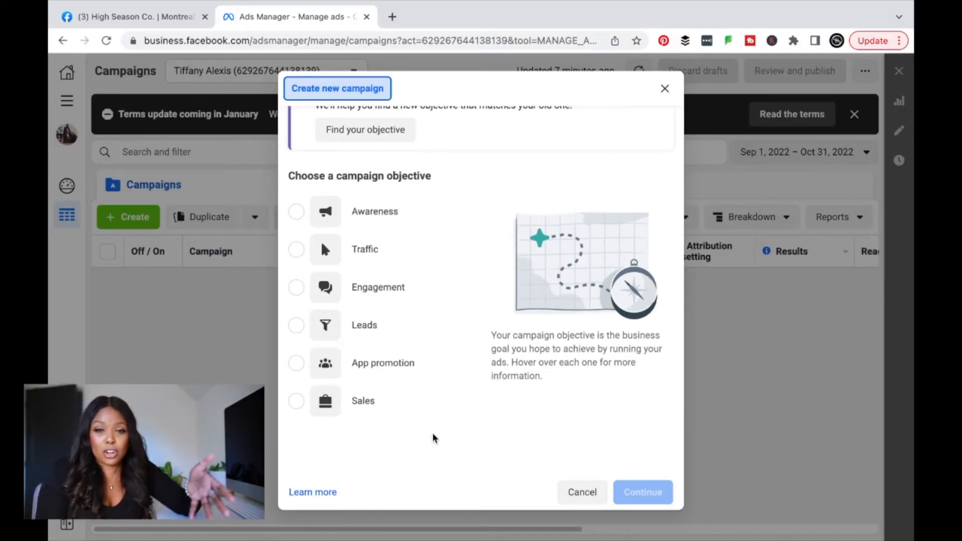
Step: Choose Engagement as the campaign objective and continue into the campaign editor
scroll(434, 439, up, 2)
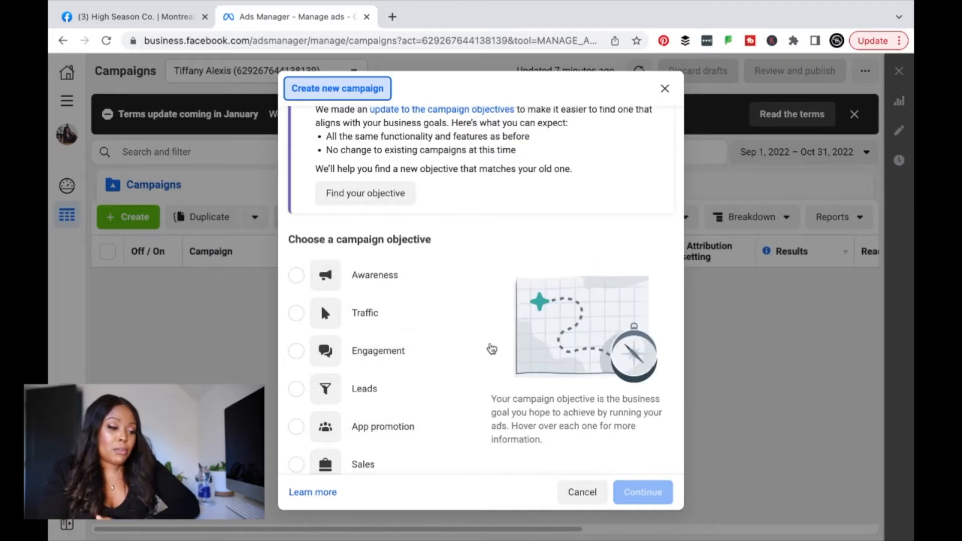
scroll(489, 347, down, 1)
click(408, 290)
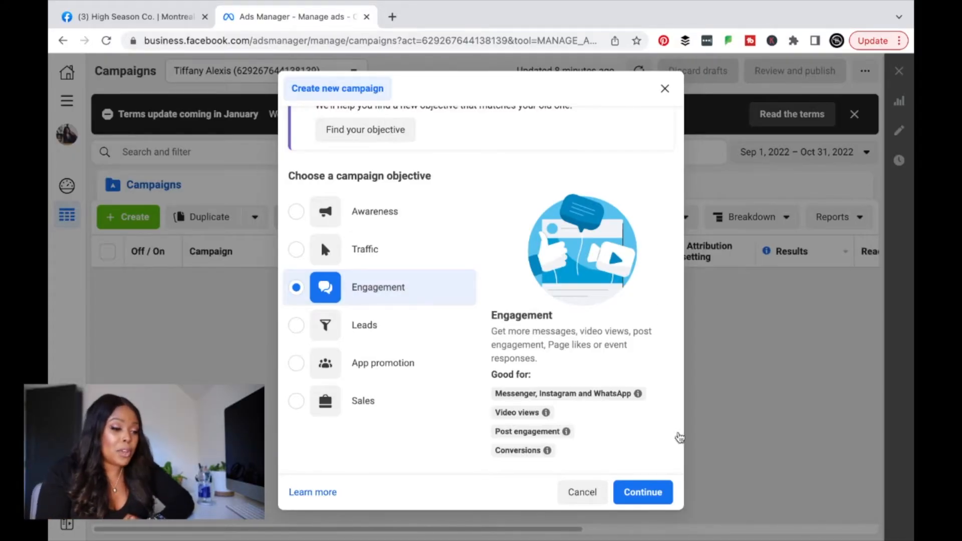
click(653, 495)
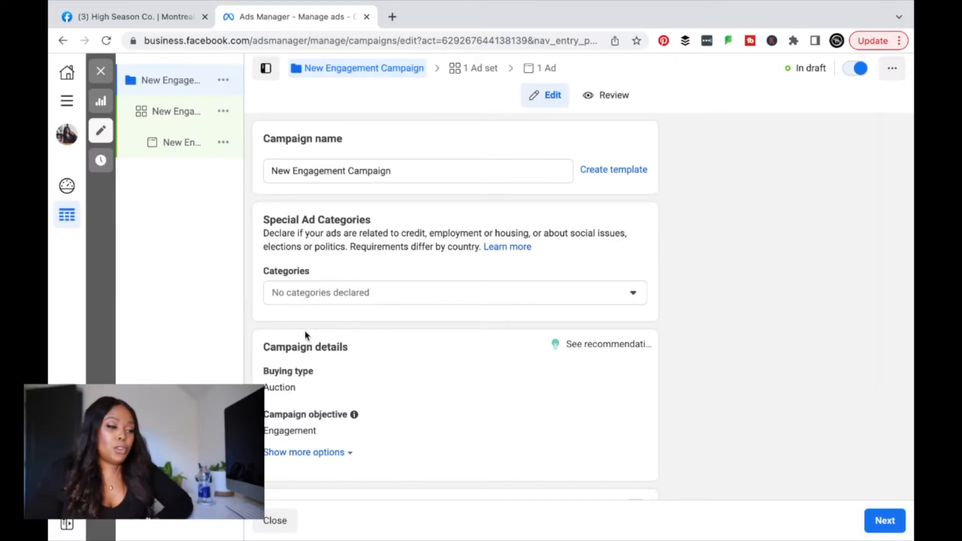
Step: Replace the default campaign name with 'Summer Weddings 2023'
click(403, 171)
triple_click(403, 171)
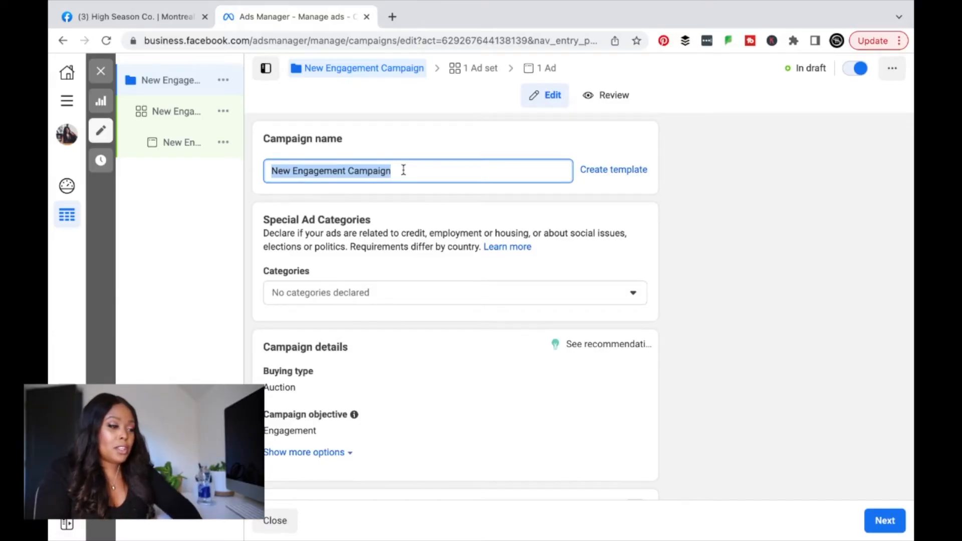
text(Wedding)
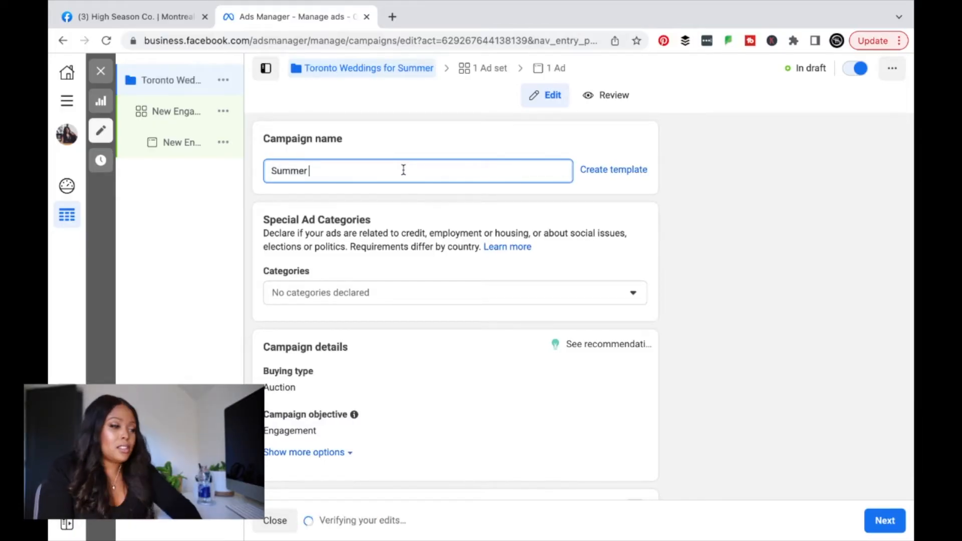
text(Weddings C)
key(BackSpace)
key(BackSpace)
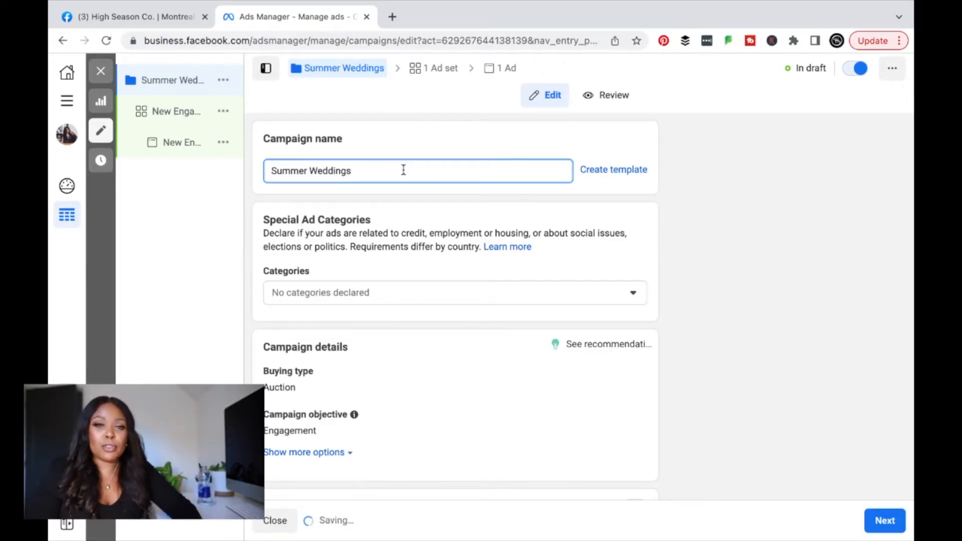
text(2023)
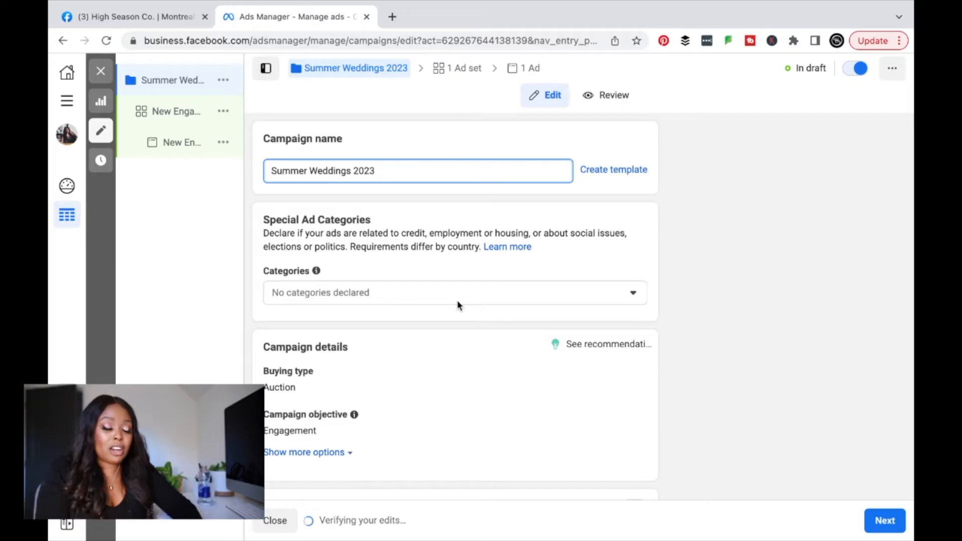
Step: Confirm Engagement is still the campaign objective and move on to the ad set settings
scroll(457, 304, down, 1)
scroll(457, 303, down, 1)
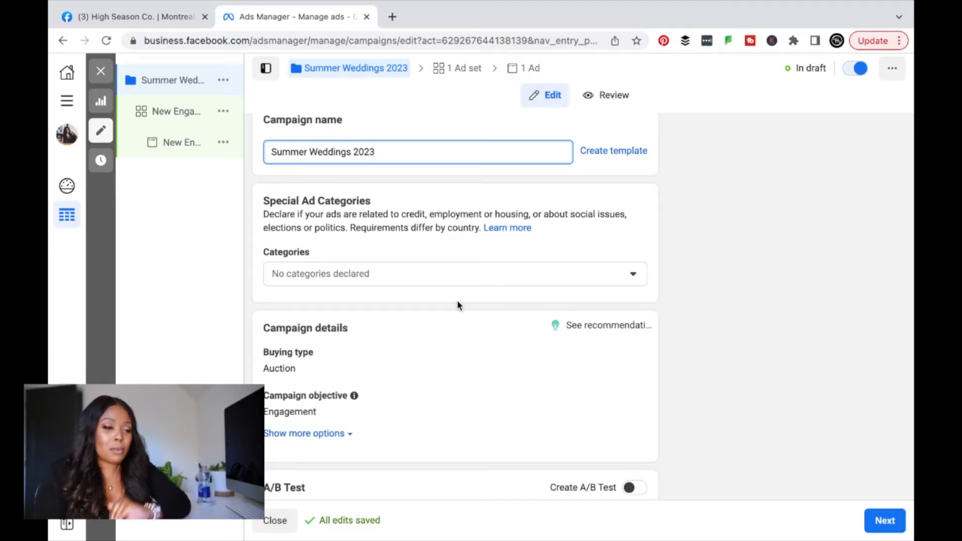
scroll(458, 303, down, 2)
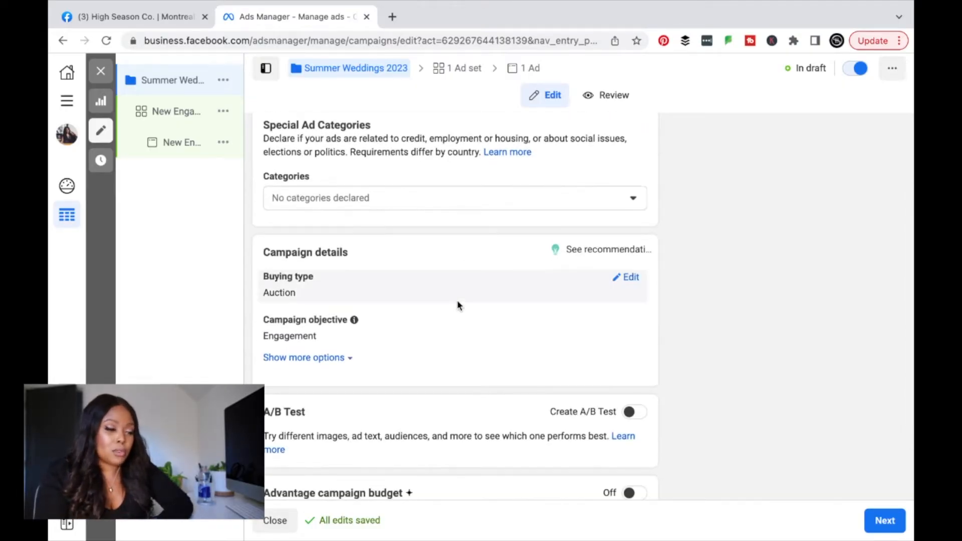
scroll(457, 305, down, 1)
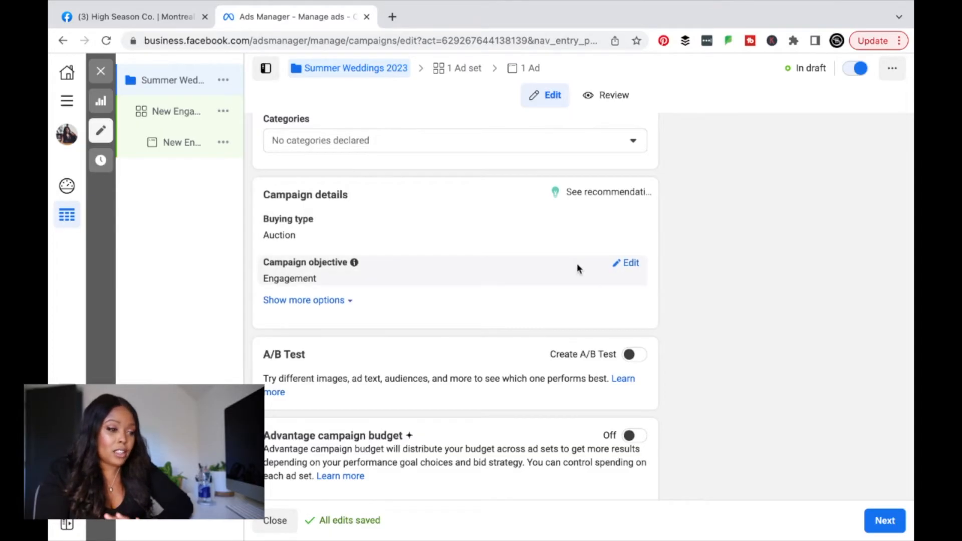
click(632, 264)
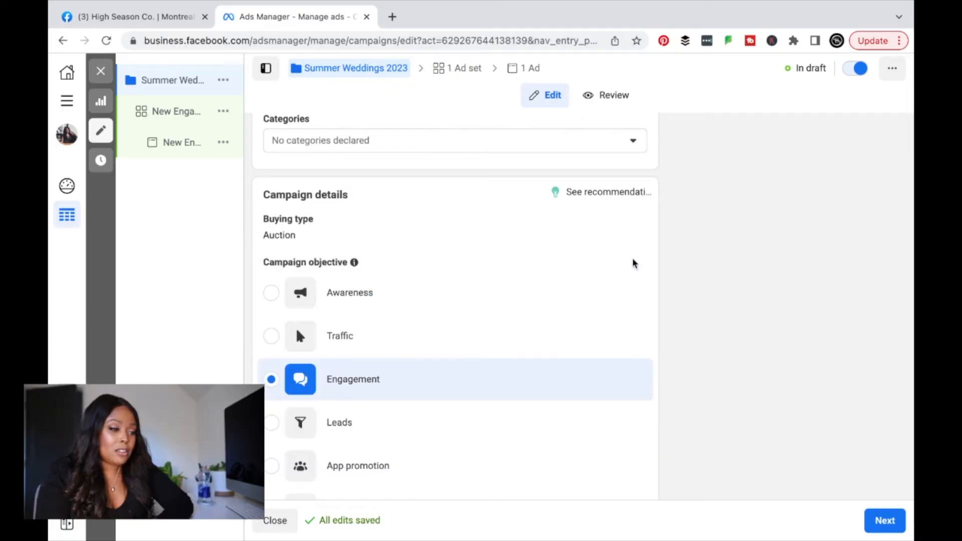
scroll(614, 316, down, 3)
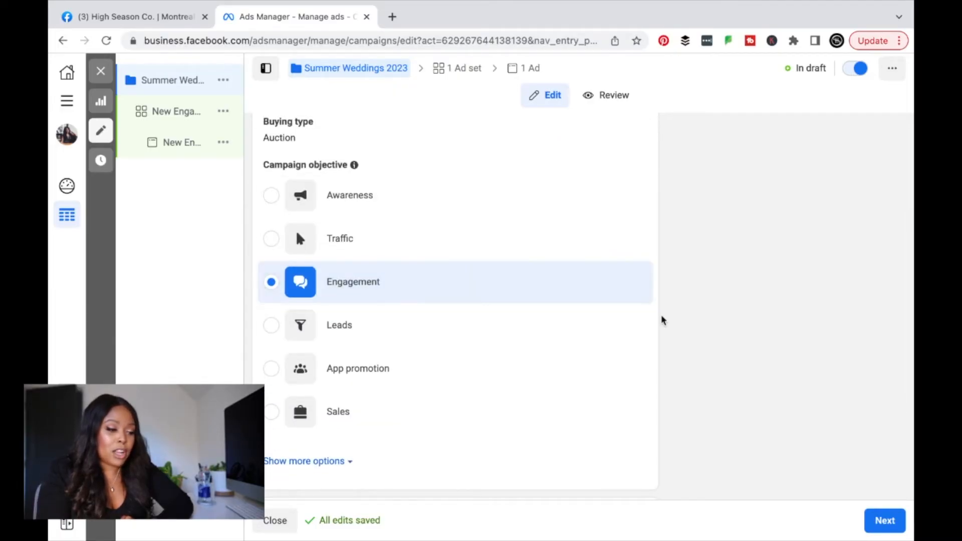
scroll(661, 316, down, 4)
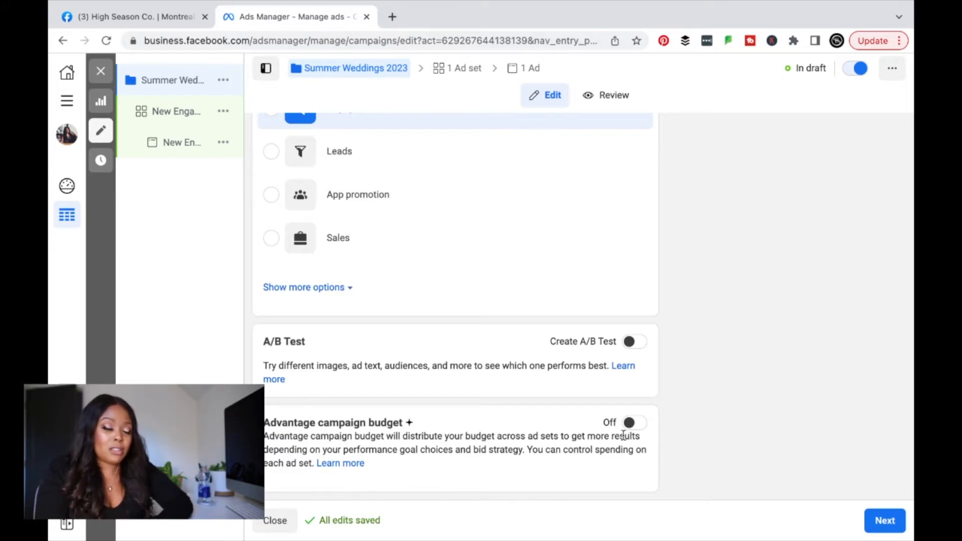
click(900, 526)
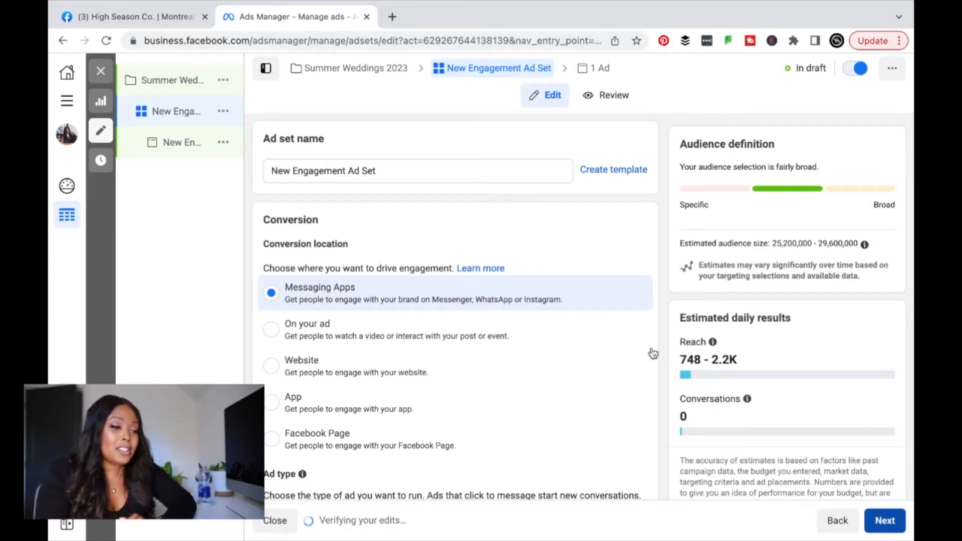
Step: Rename the ad set from 'New Engagement Ad Set' to 'Toronto Women 35+'
triple_click(459, 171)
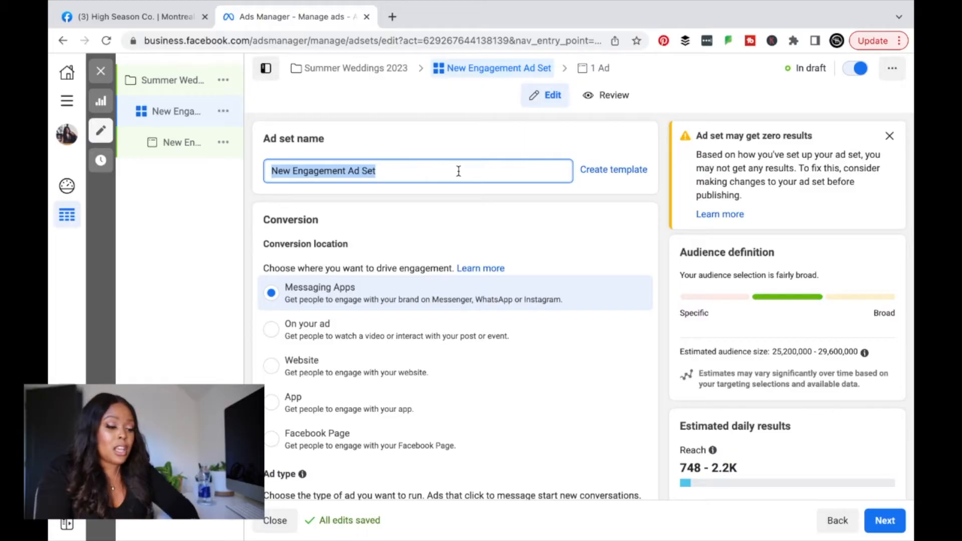
text(Toronto )
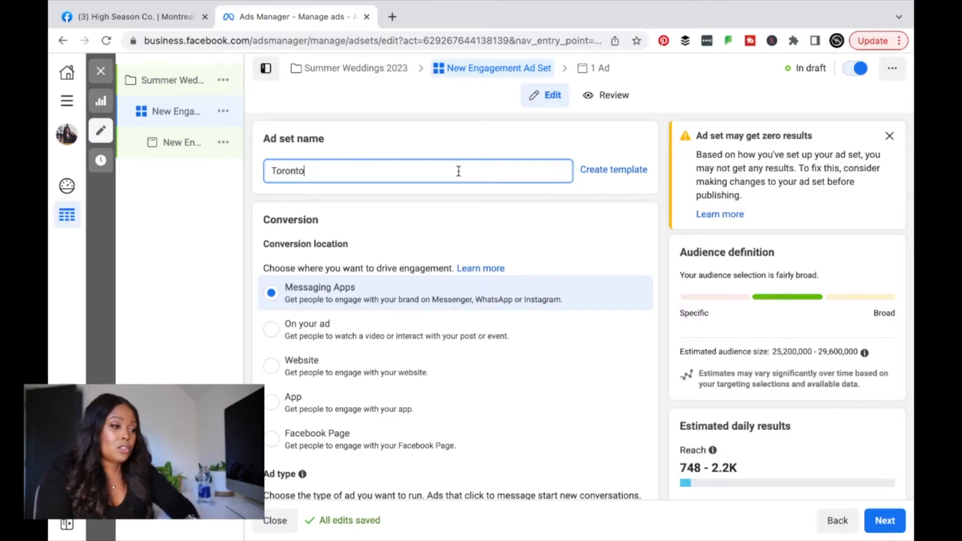
text(Women )
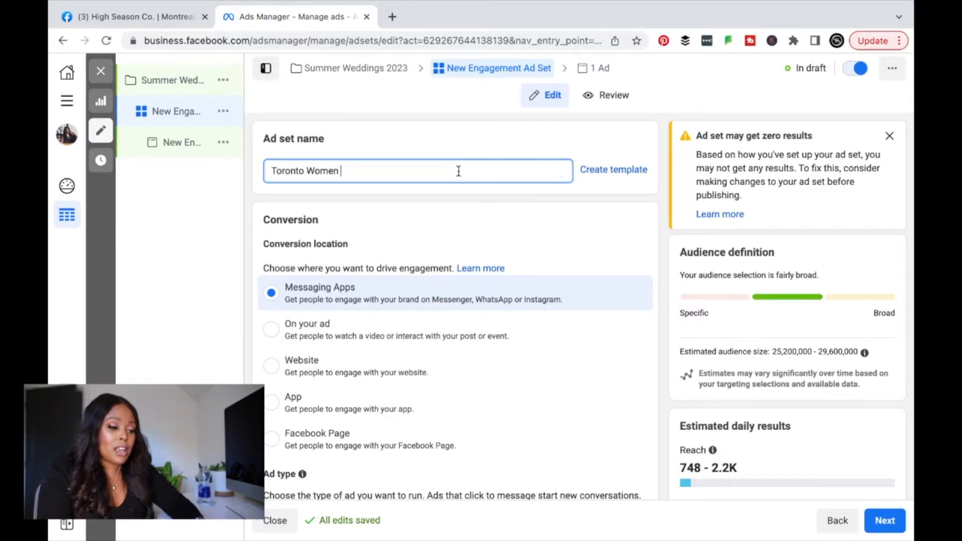
text(35)
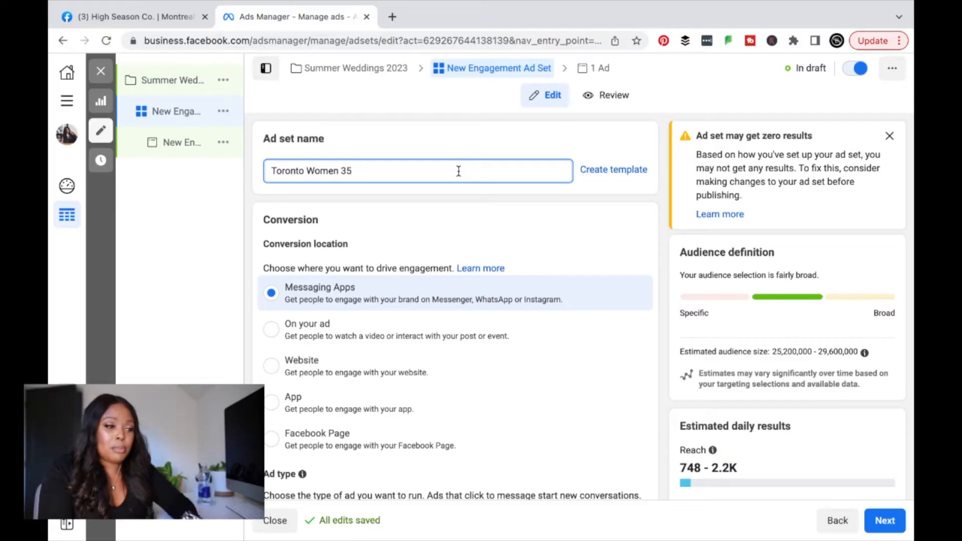
text(+)
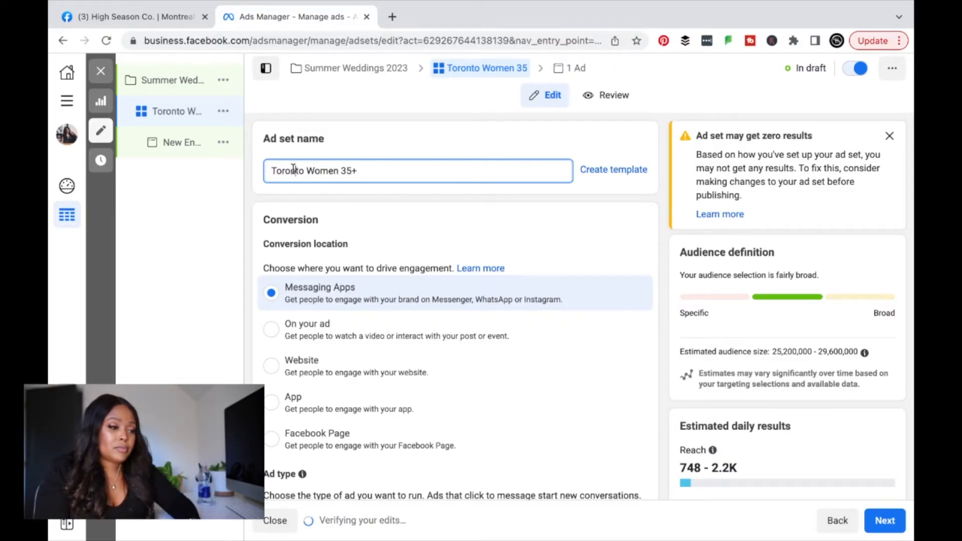
double_click(293, 170)
click(431, 166)
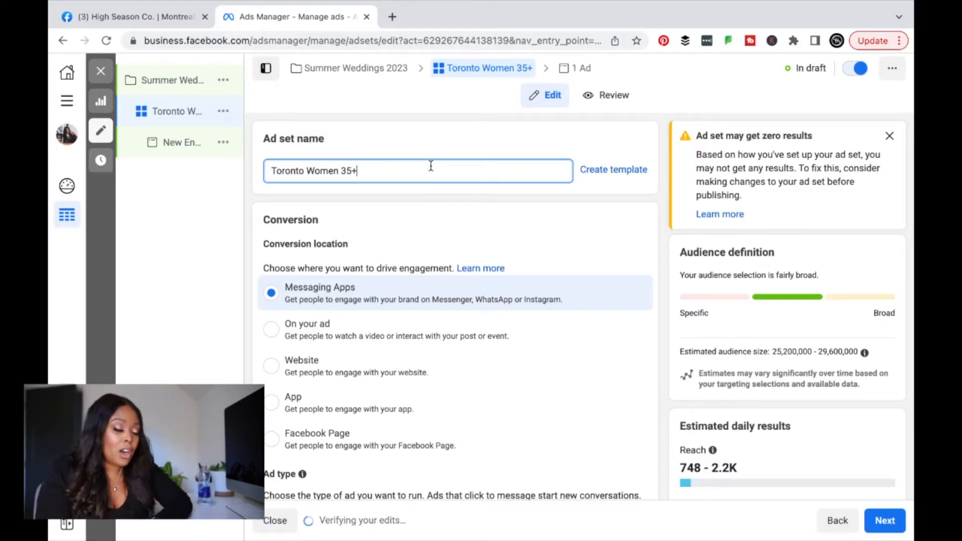
scroll(431, 166, down, 2)
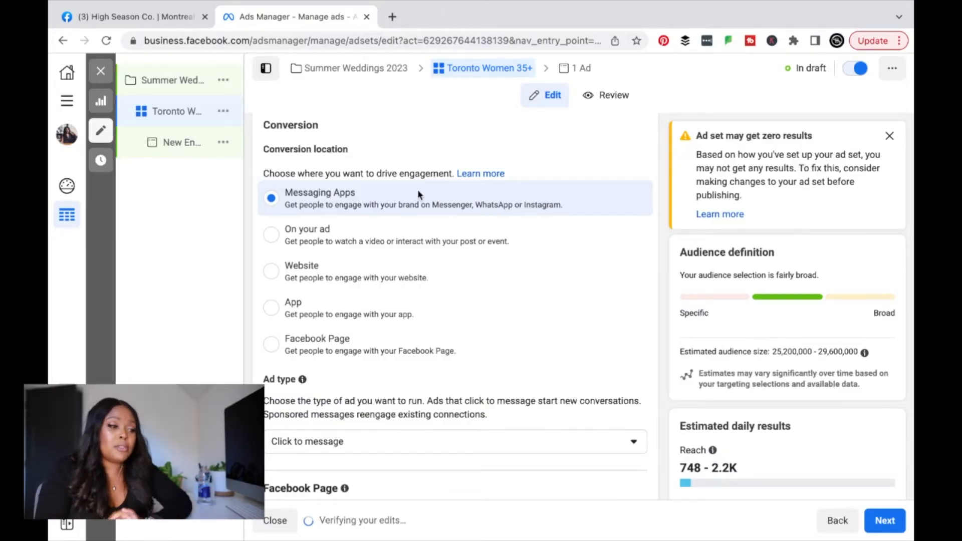
Step: Set the conversion location to On your ad, giving Video views and Maximize ThruPlay views
click(406, 237)
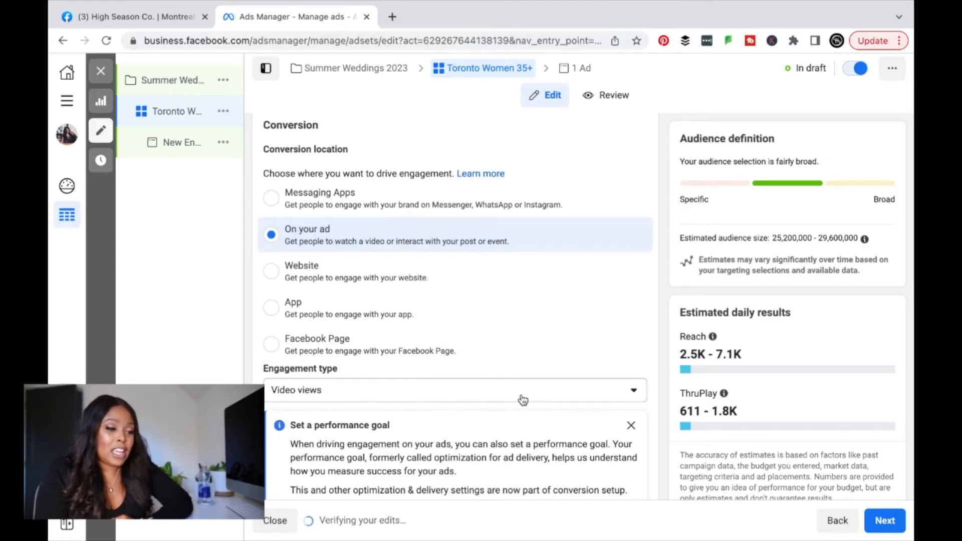
scroll(524, 400, down, 2)
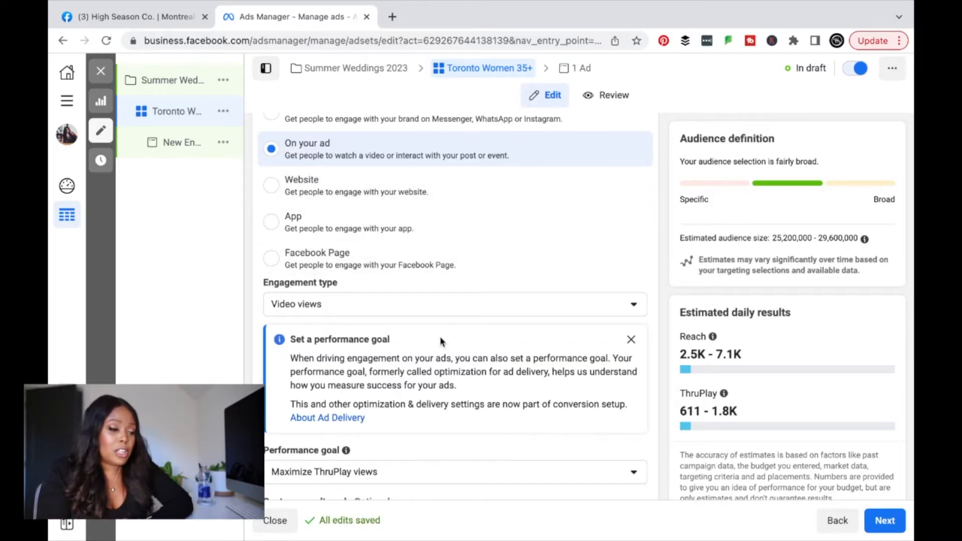
scroll(439, 335, down, 4)
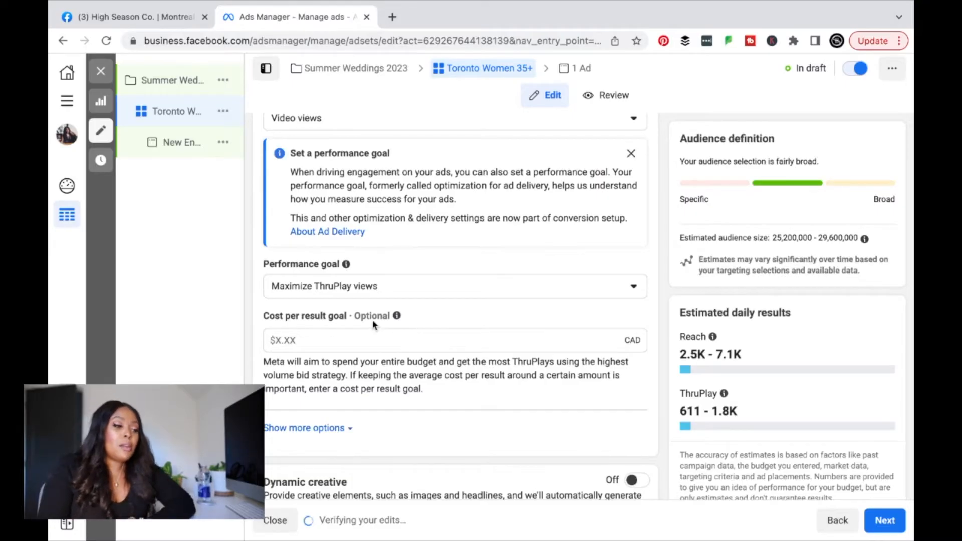
Step: Compare the performance goal options: Maximize ThruPlay views versus 2-second continuous video views
click(383, 295)
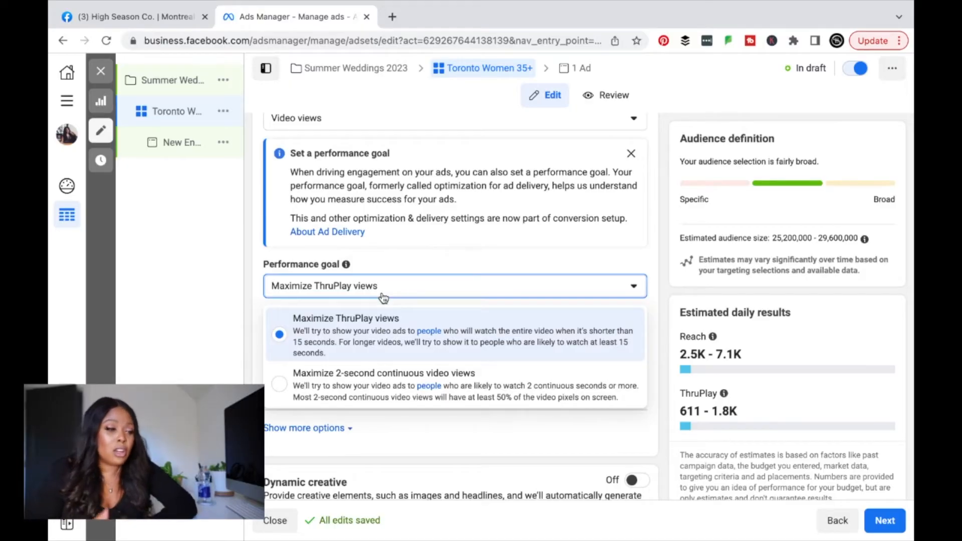
Step: Keep Maximize ThruPlay views as the goal and scroll to the $20.00 daily budget
click(379, 333)
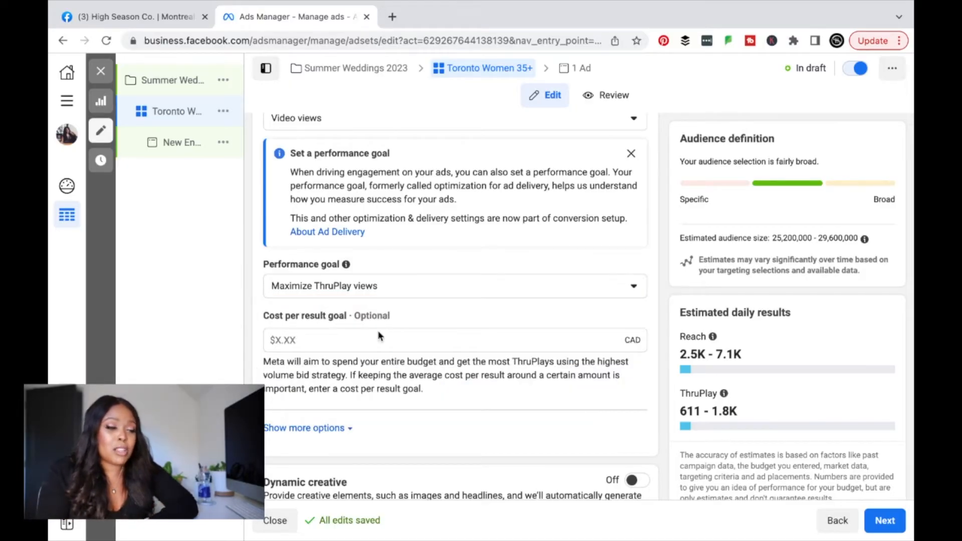
click(390, 293)
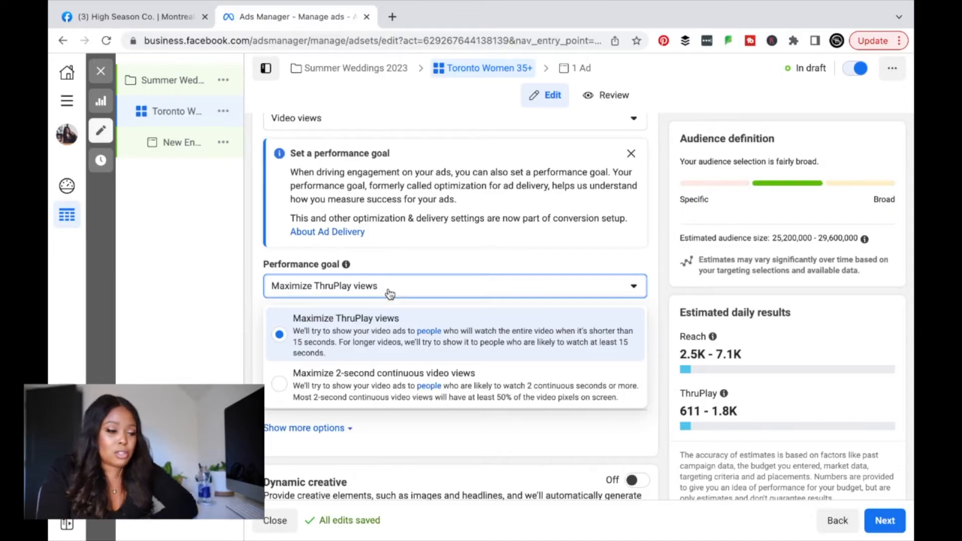
scroll(410, 279, down, 6)
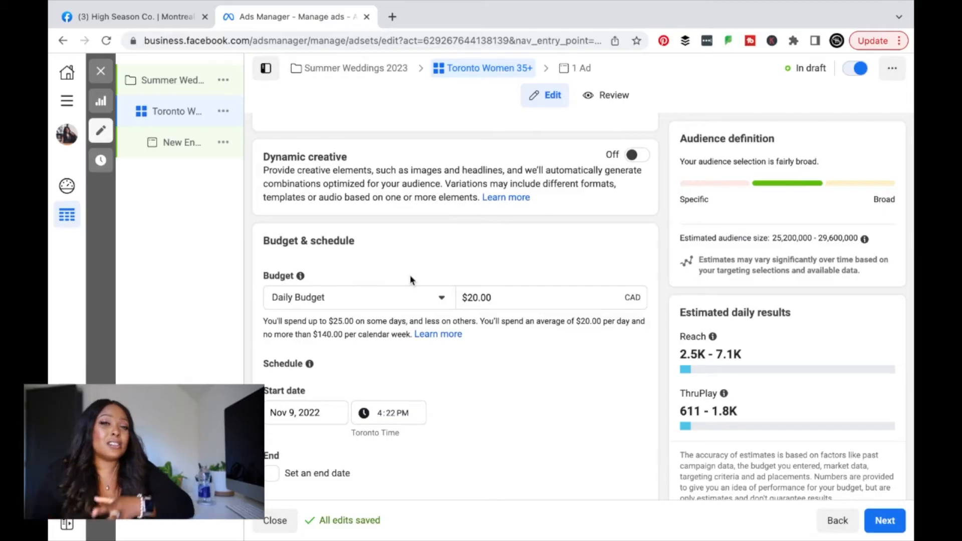
scroll(433, 302, down, 3)
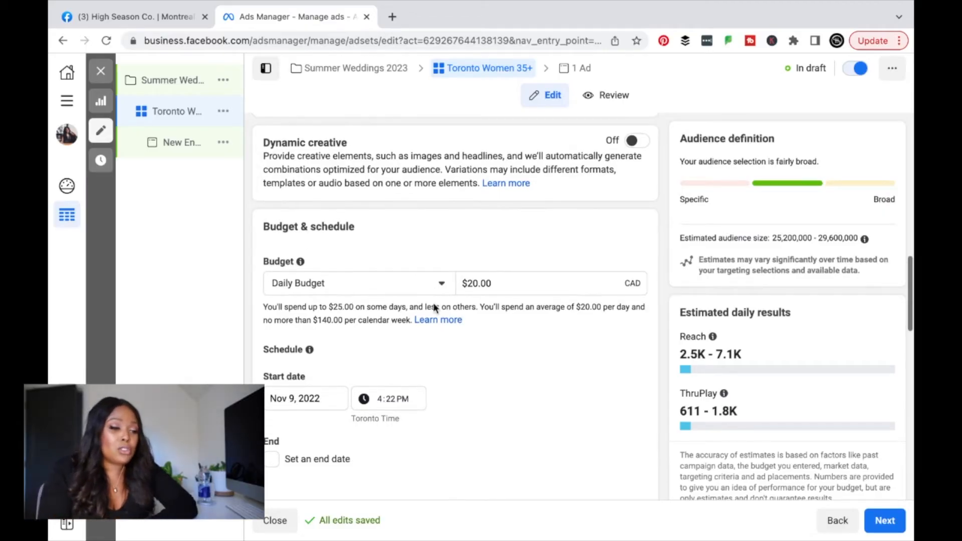
click(479, 227)
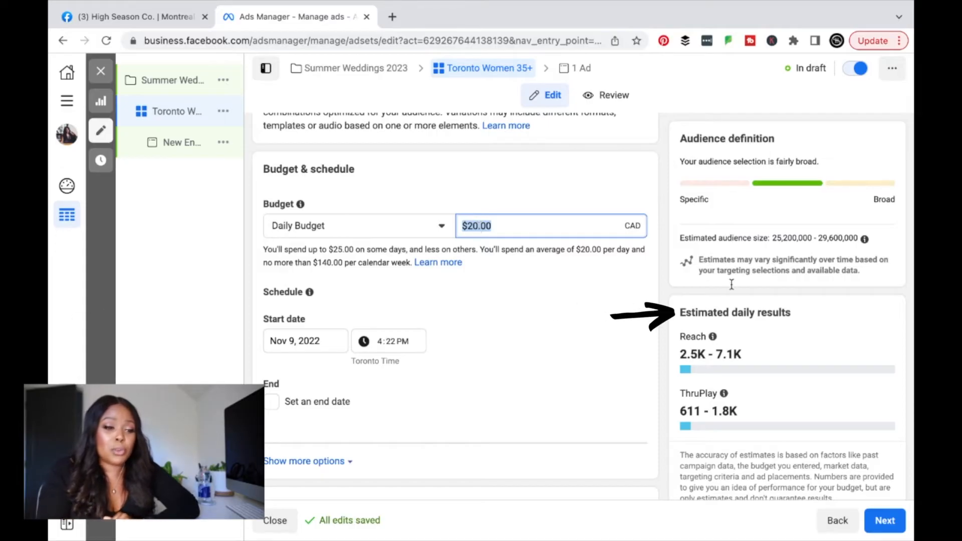
scroll(774, 311, up, 1)
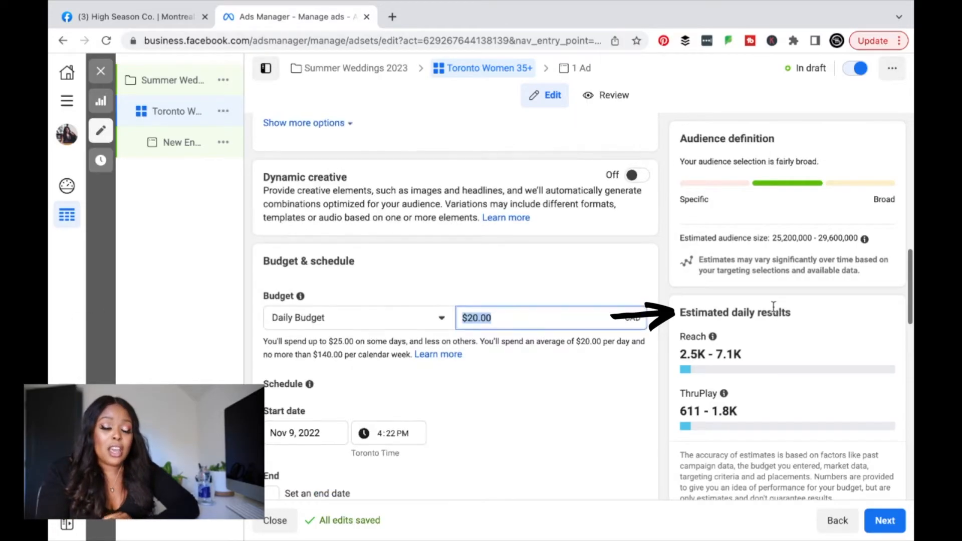
scroll(773, 308, down, 2)
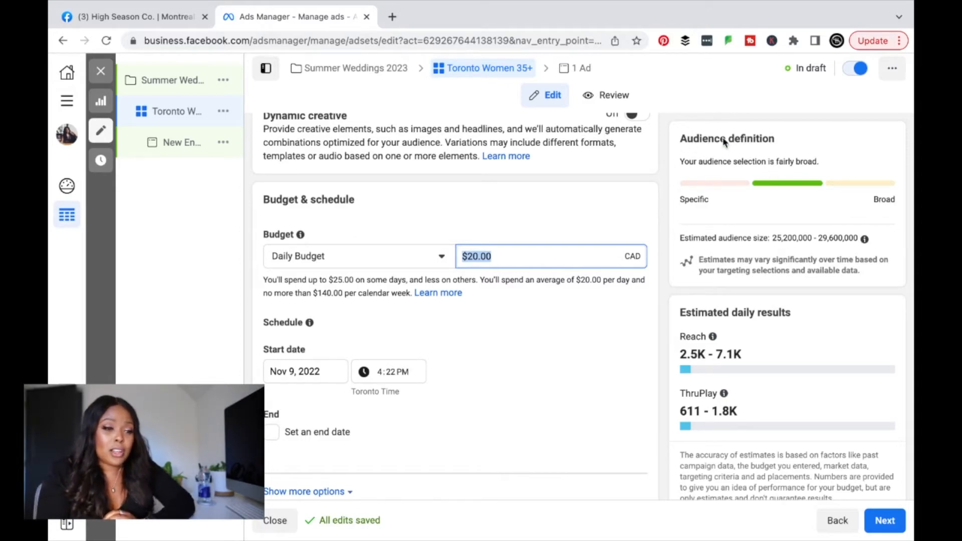
drag(680, 139, 779, 145)
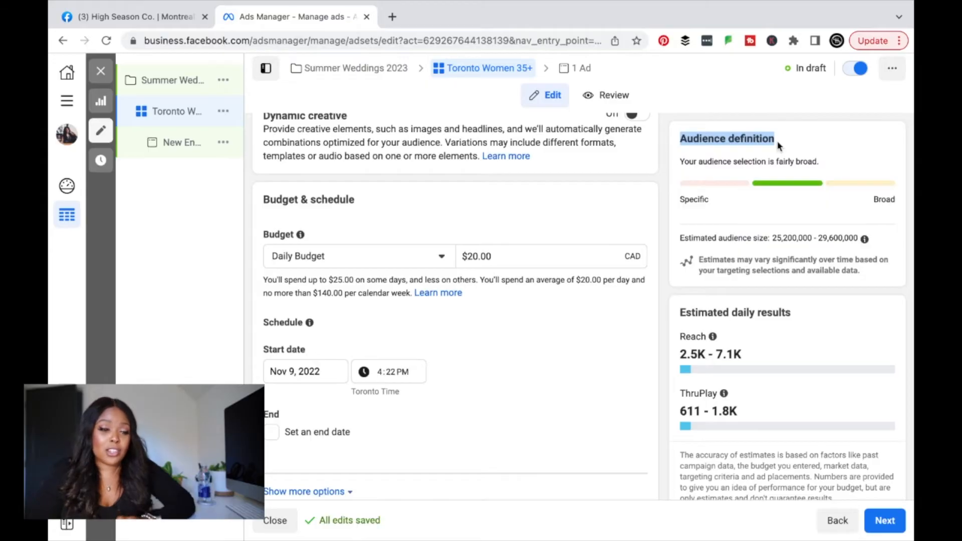
drag(679, 312, 794, 313)
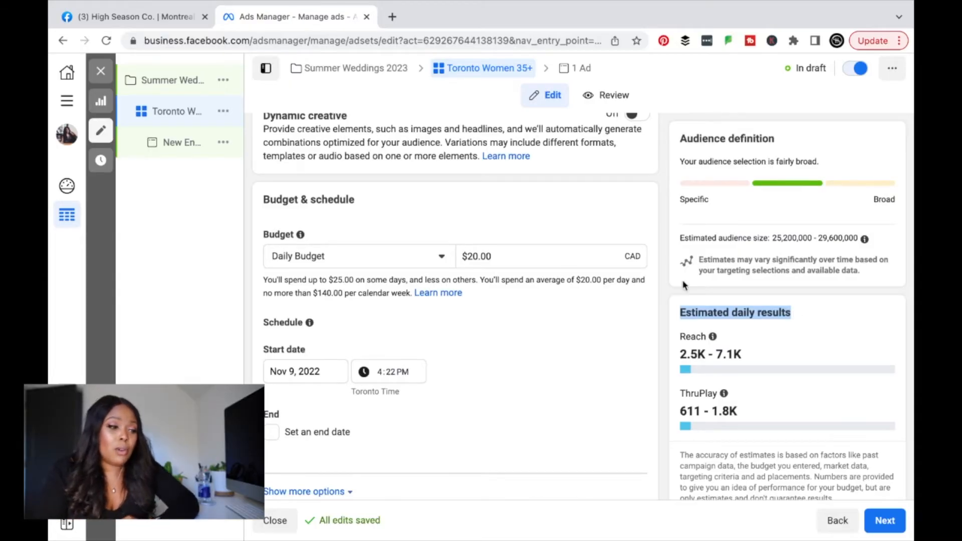
Step: Set the ad set's daily budget to $10.00 CAD, lowering estimated daily reach to 1.2K–3.5K
click(546, 258)
text(20)
key(Tab)
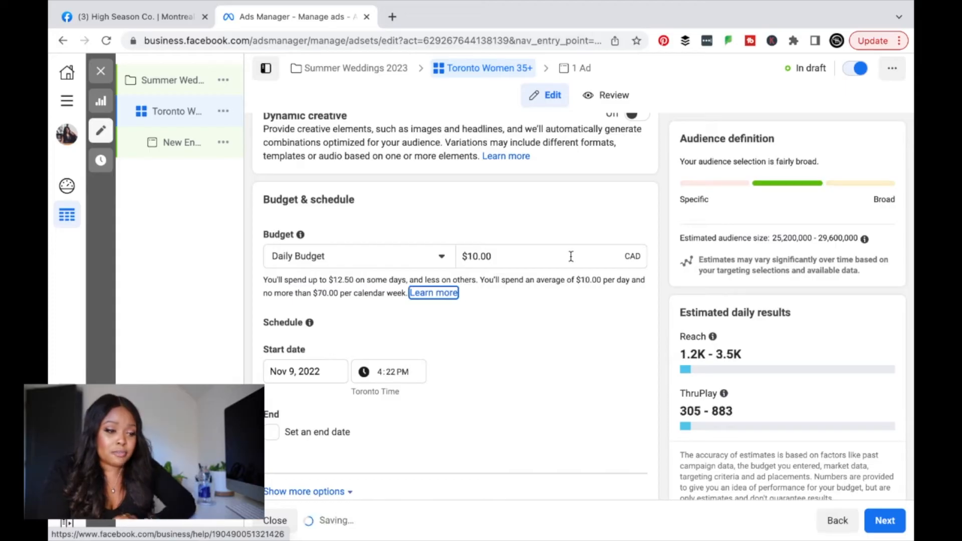
scroll(704, 350, down, 1)
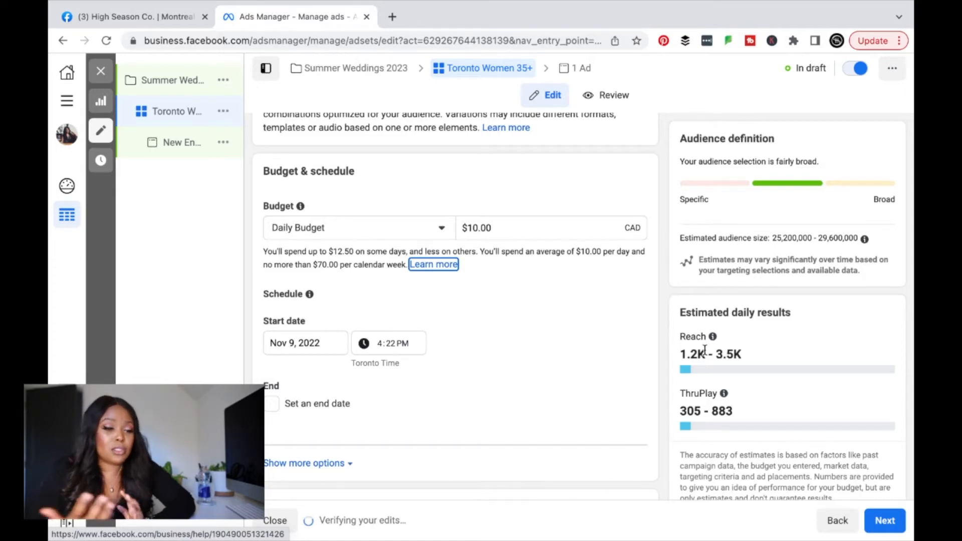
scroll(564, 354, up, 1)
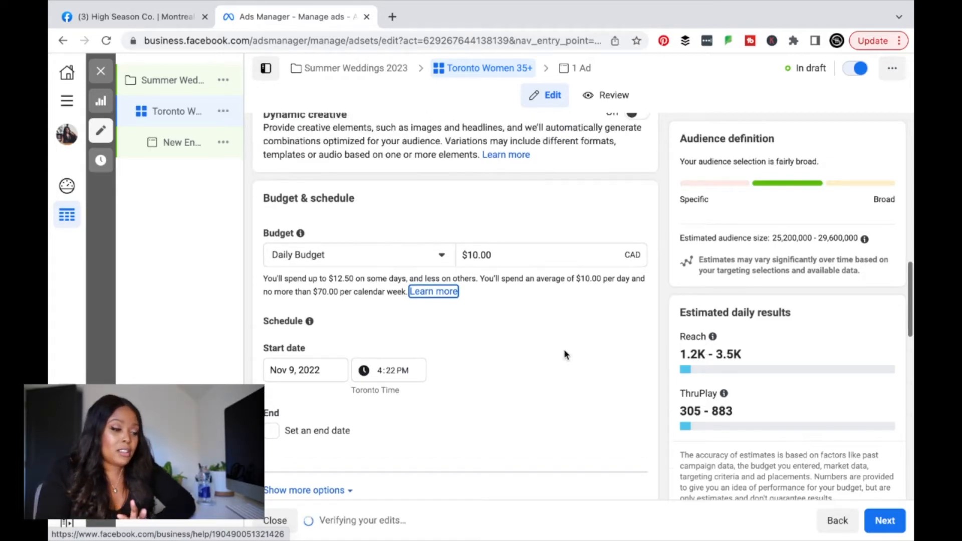
scroll(565, 354, down, 3)
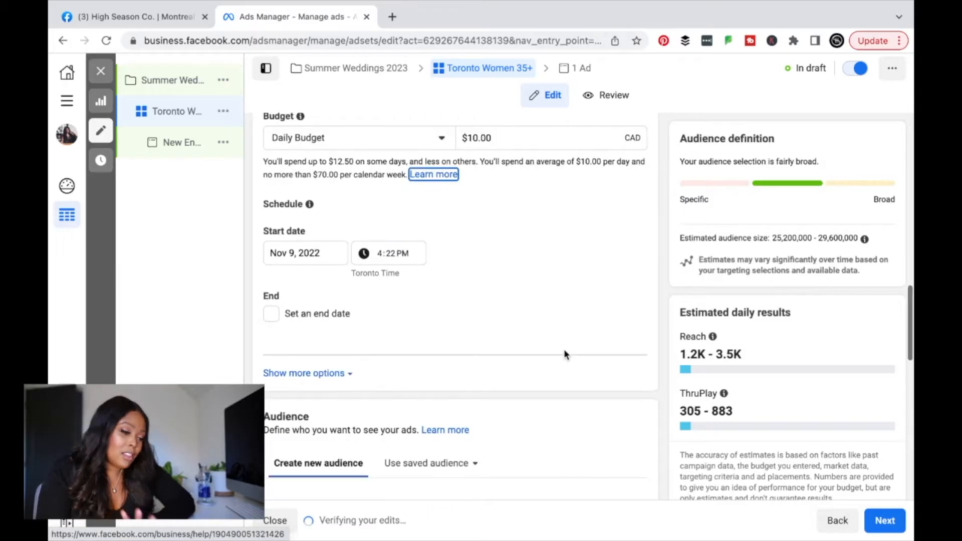
Step: Keep the start date unchanged and leave the ad set running with no end date
click(321, 258)
click(374, 326)
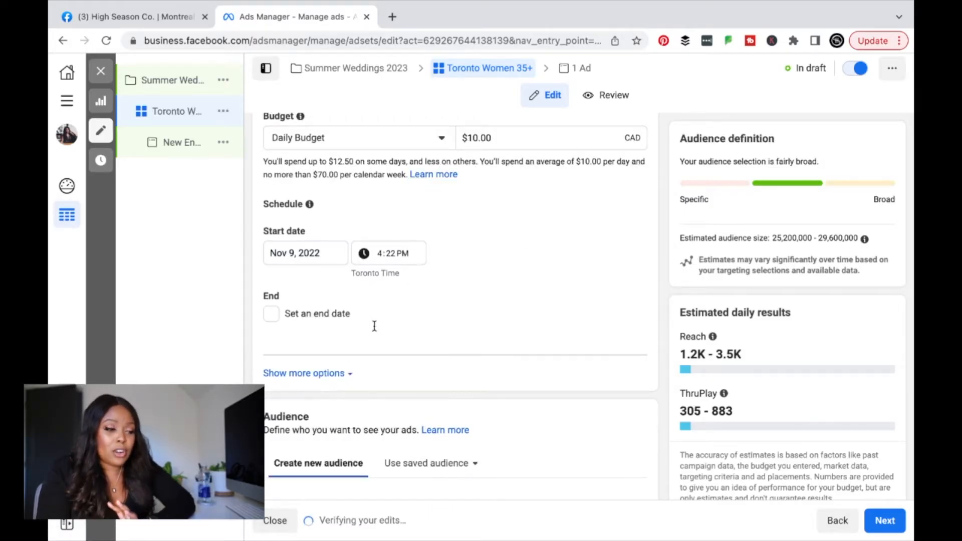
click(339, 316)
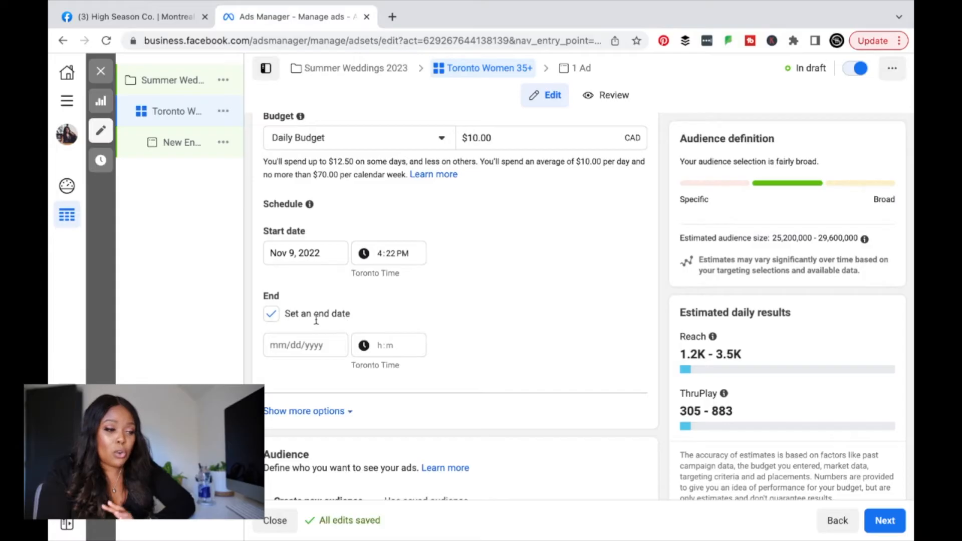
click(315, 314)
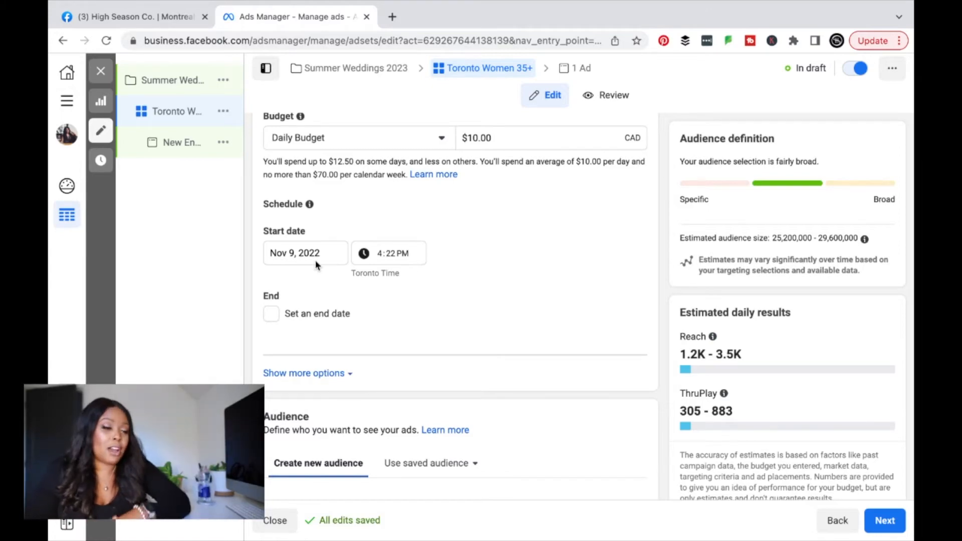
scroll(316, 264, down, 5)
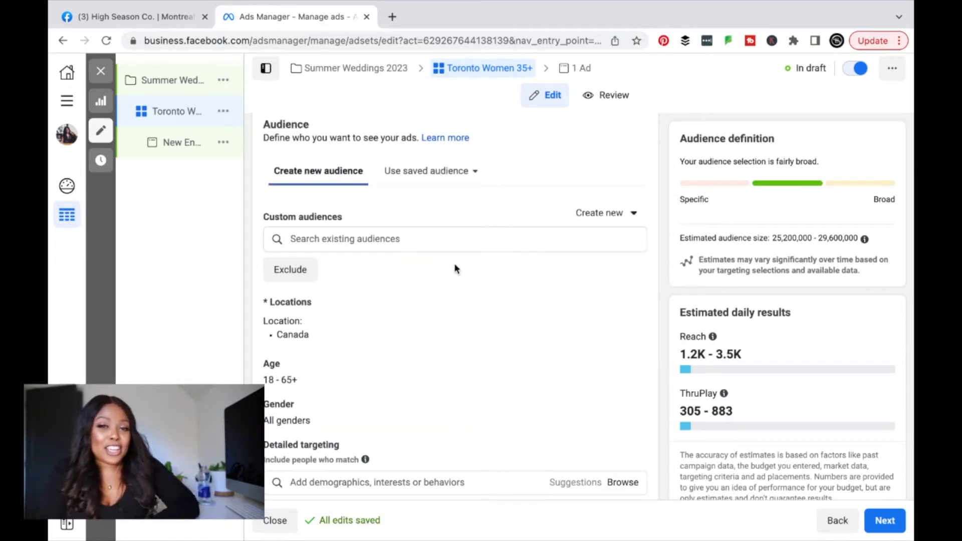
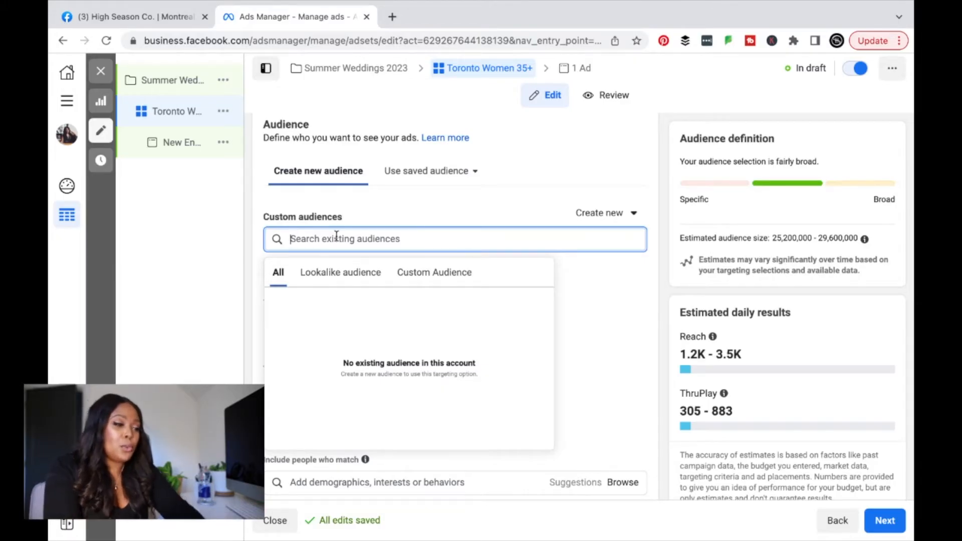
scroll(345, 216, up, 1)
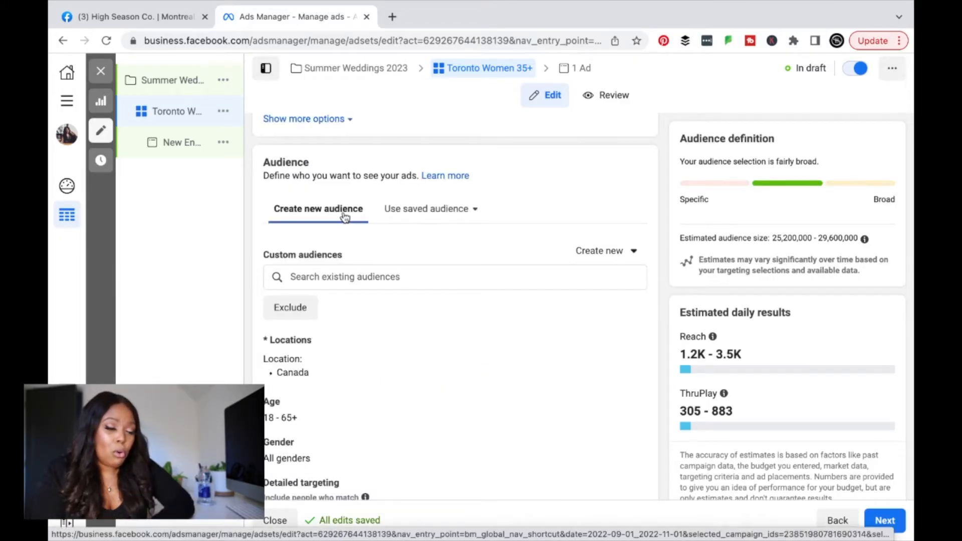
scroll(256, 270, down, 3)
scroll(256, 270, down, 1)
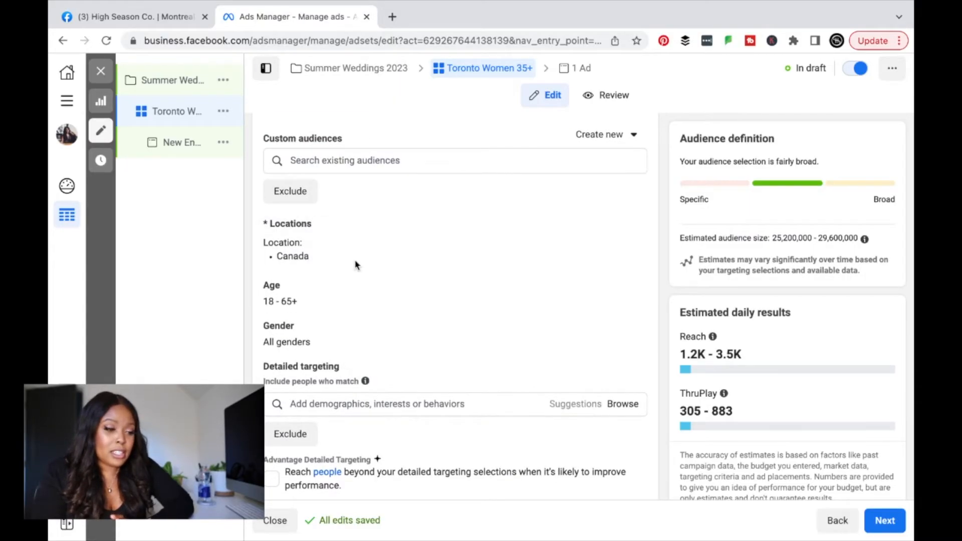
mouse_move(216, 376)
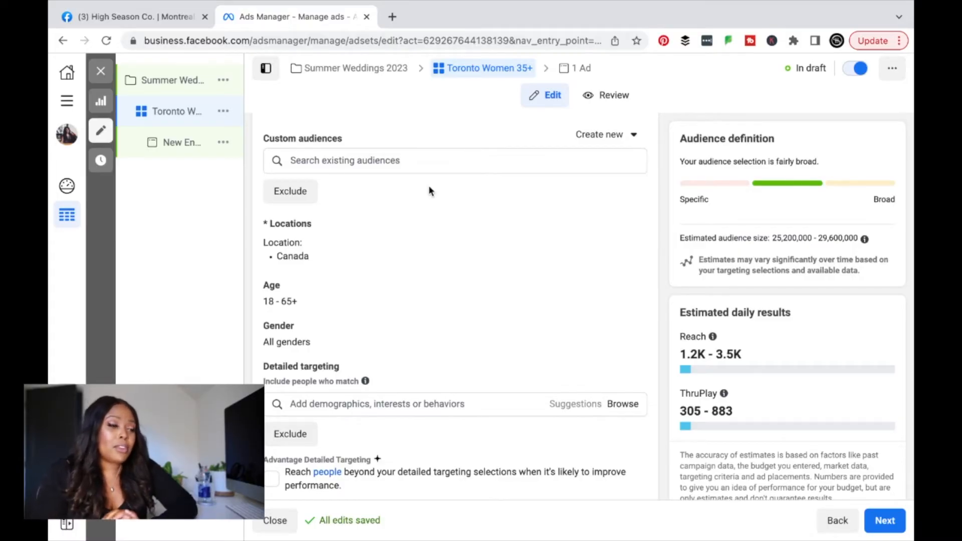
click(415, 193)
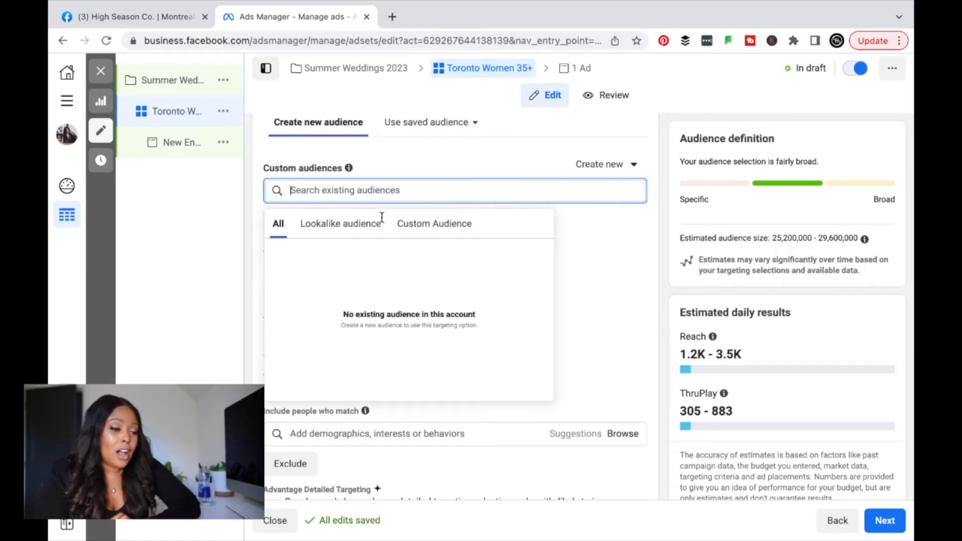
click(368, 225)
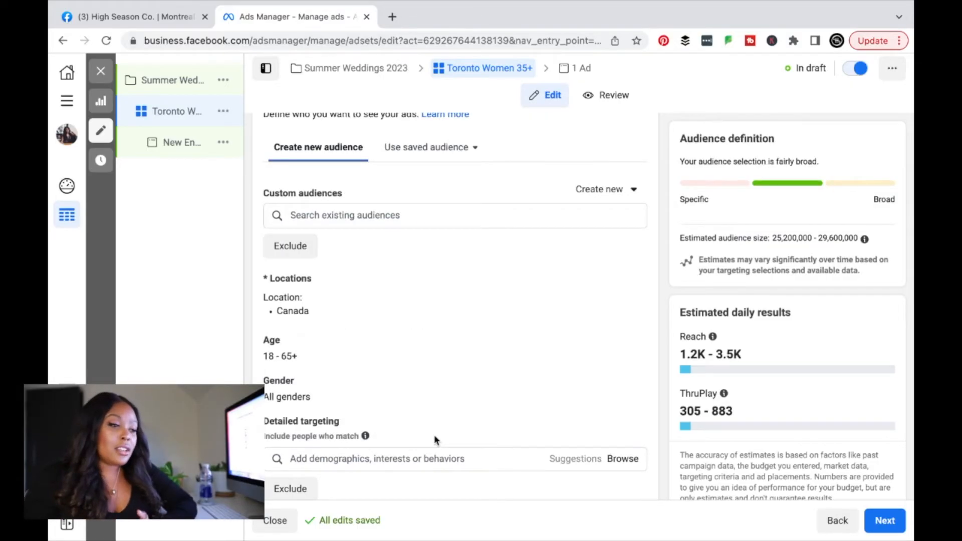
scroll(435, 439, up, 1)
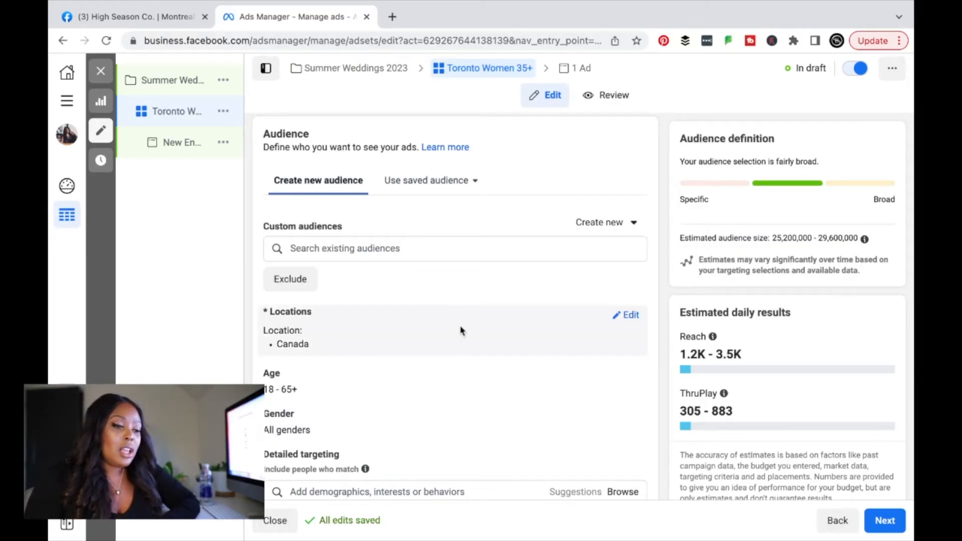
Step: Replace Canada with Toronto, Ontario as the target location and widen its radius to 50 miles
click(629, 315)
click(484, 428)
text(toronto)
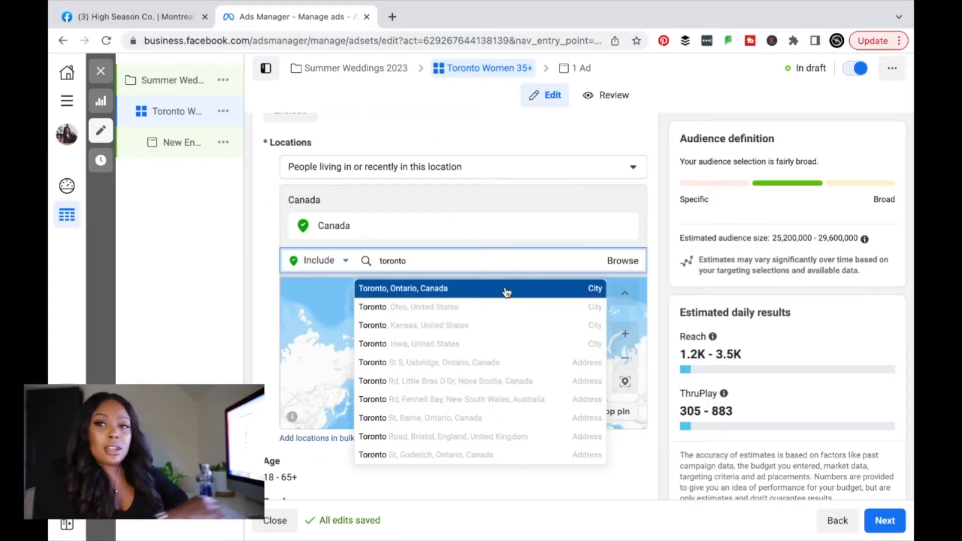
click(506, 293)
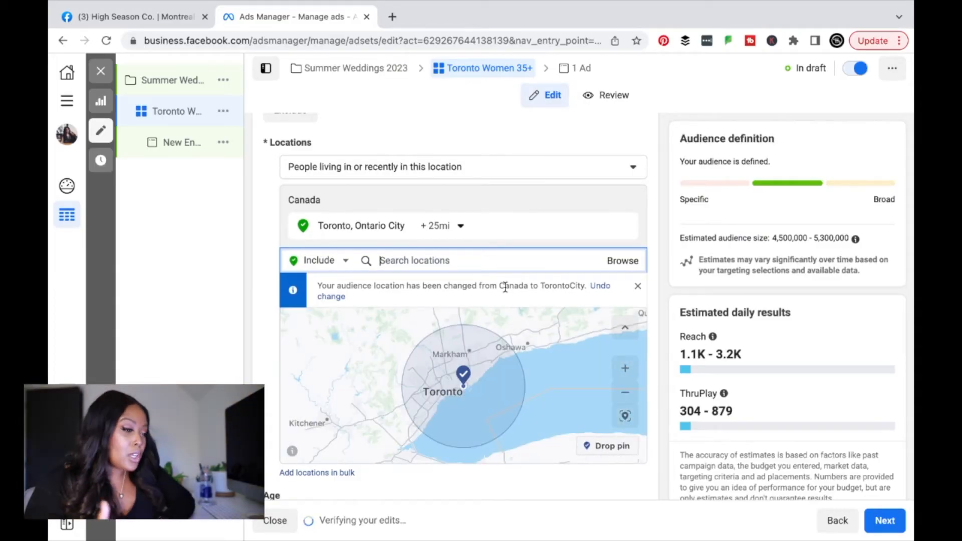
click(448, 231)
drag(454, 314, 494, 319)
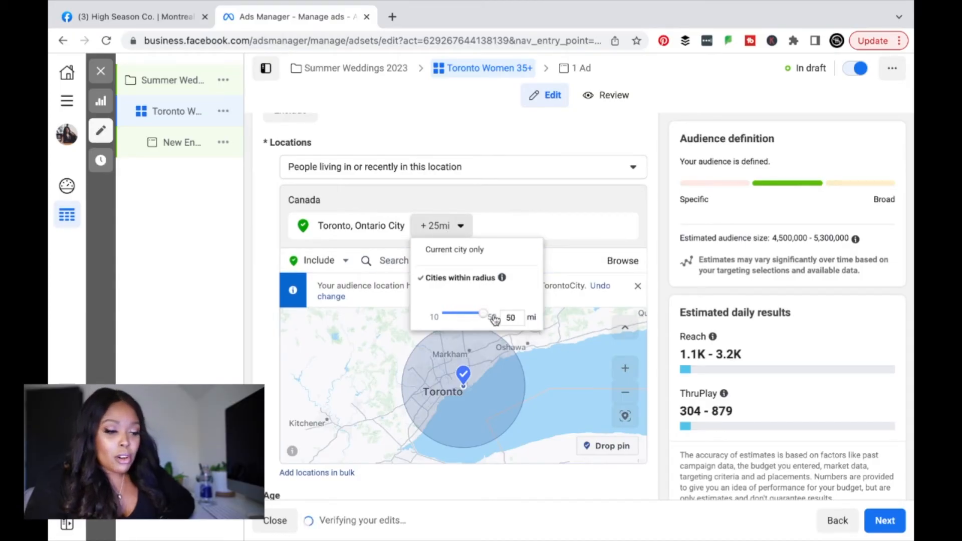
click(650, 148)
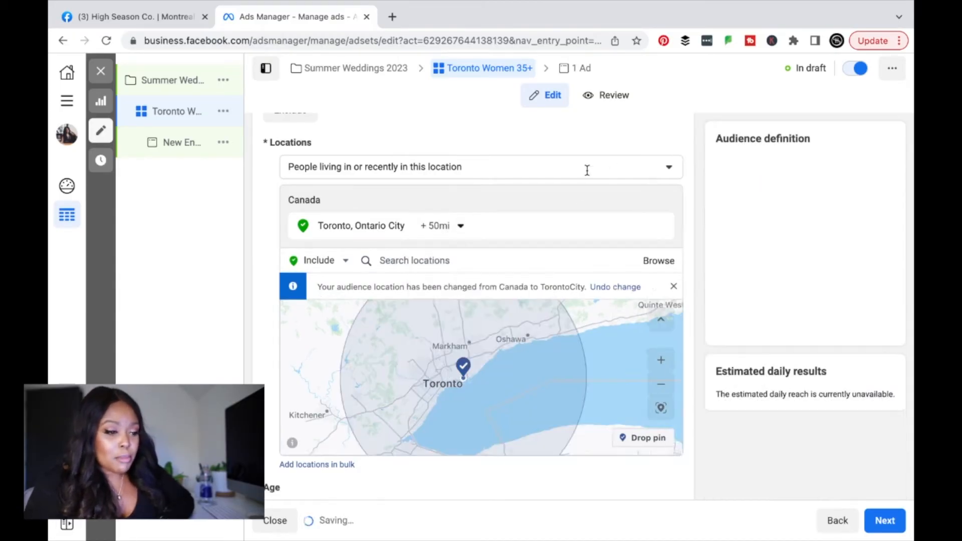
scroll(423, 406, down, 4)
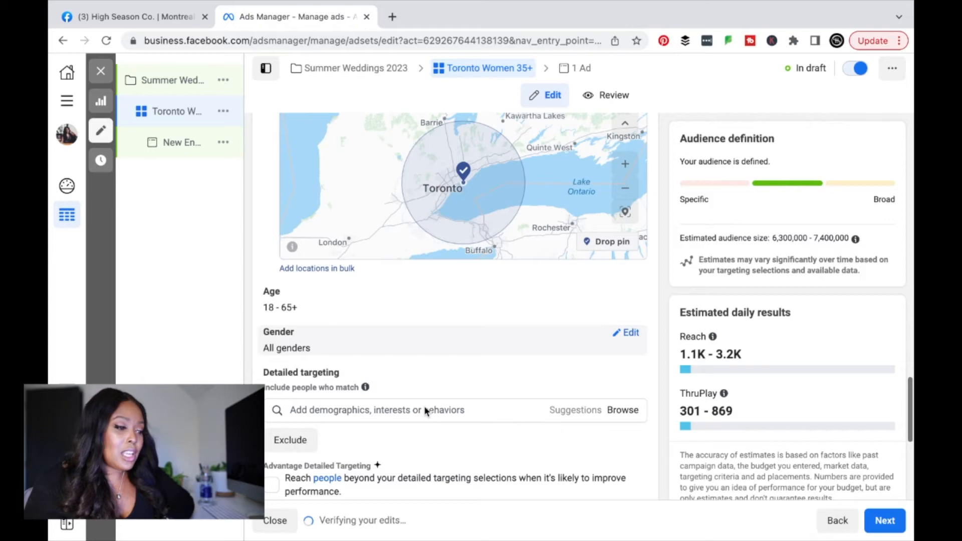
scroll(424, 406, down, 1)
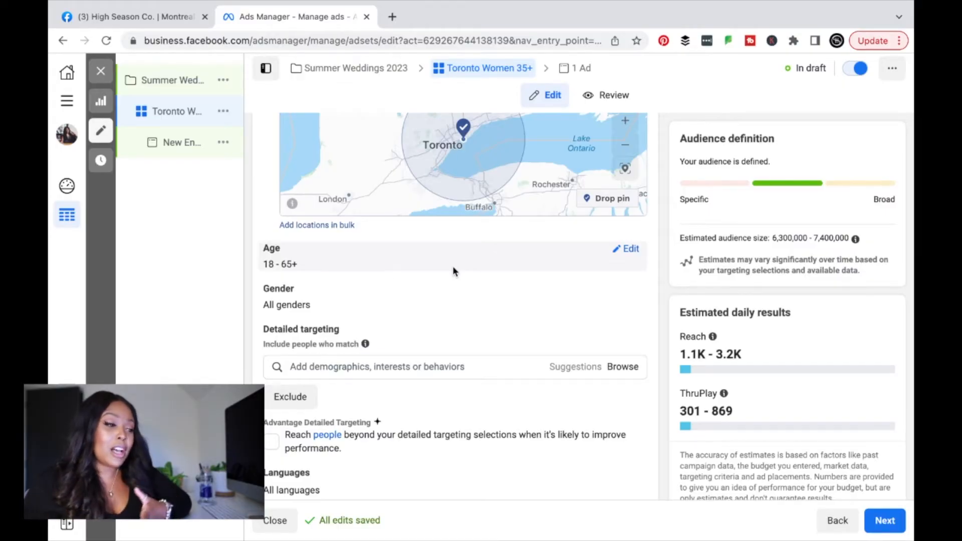
click(629, 249)
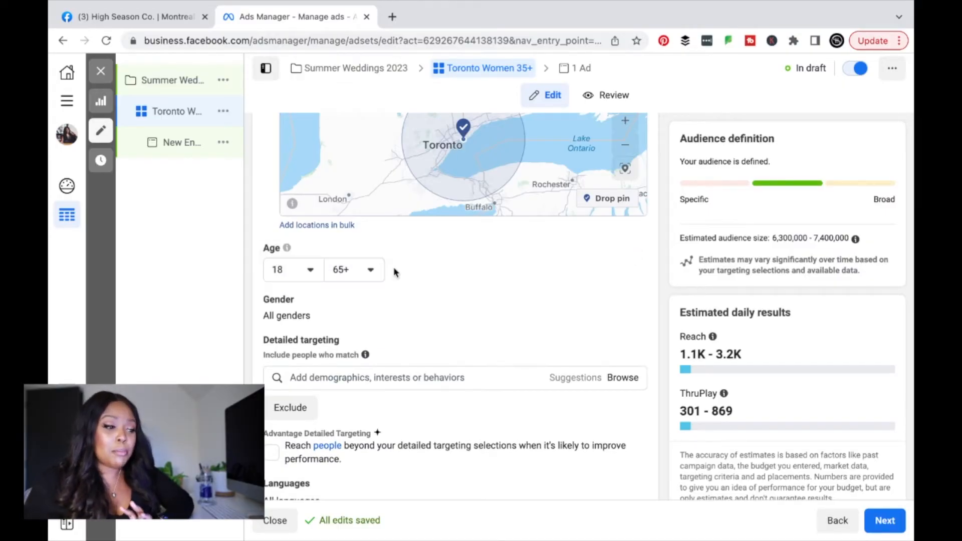
click(309, 271)
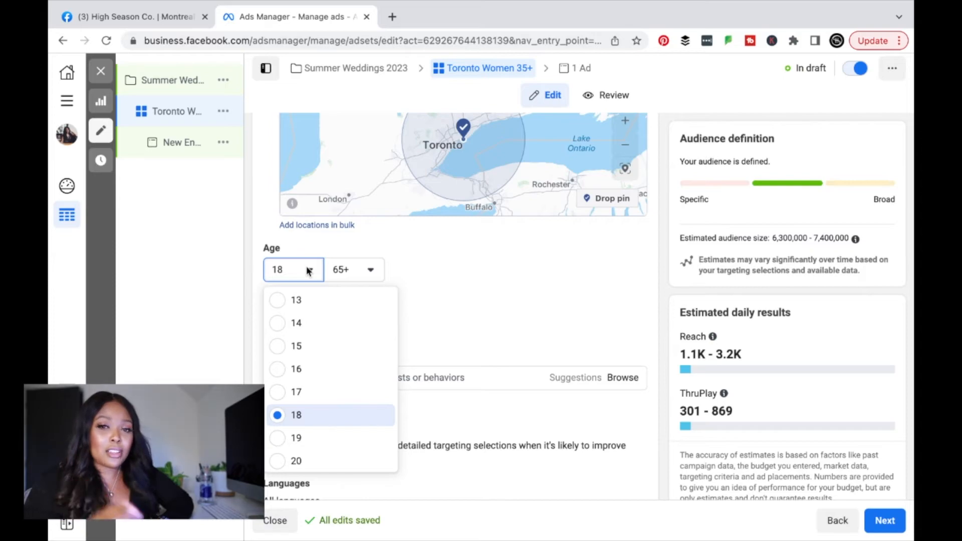
scroll(322, 354, down, 5)
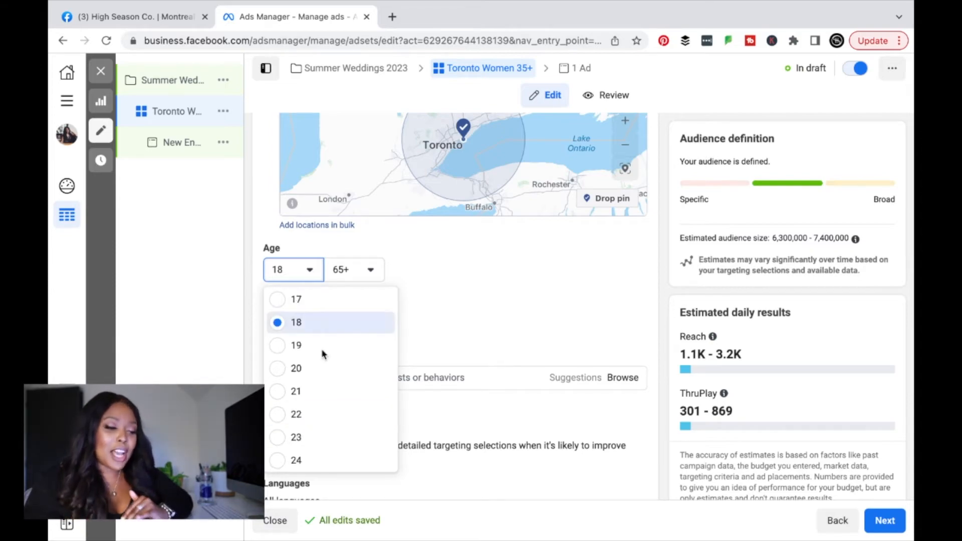
scroll(322, 354, down, 7)
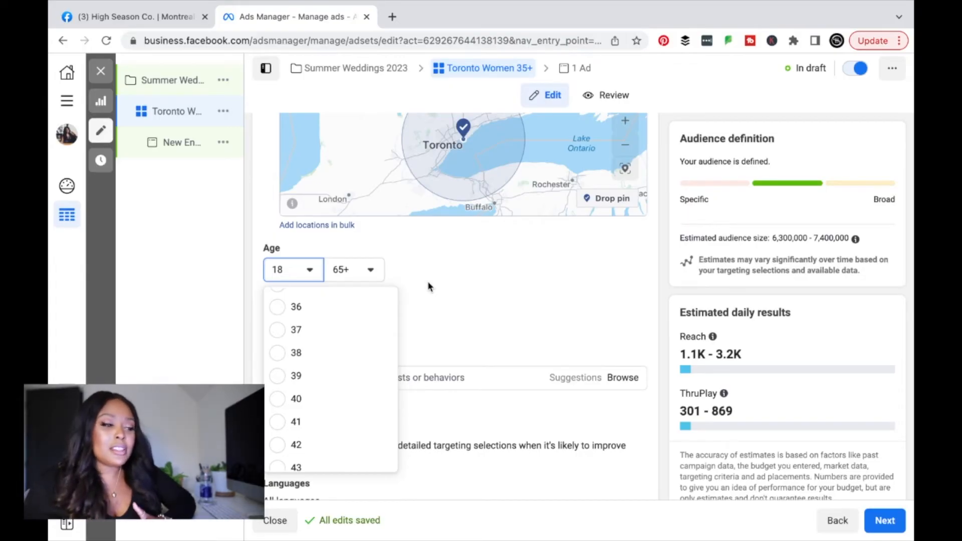
click(428, 286)
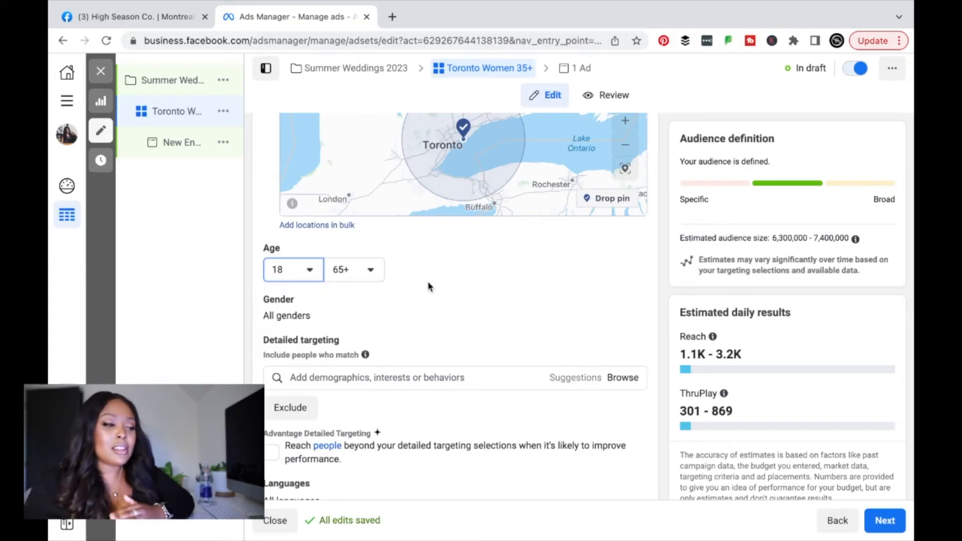
click(371, 270)
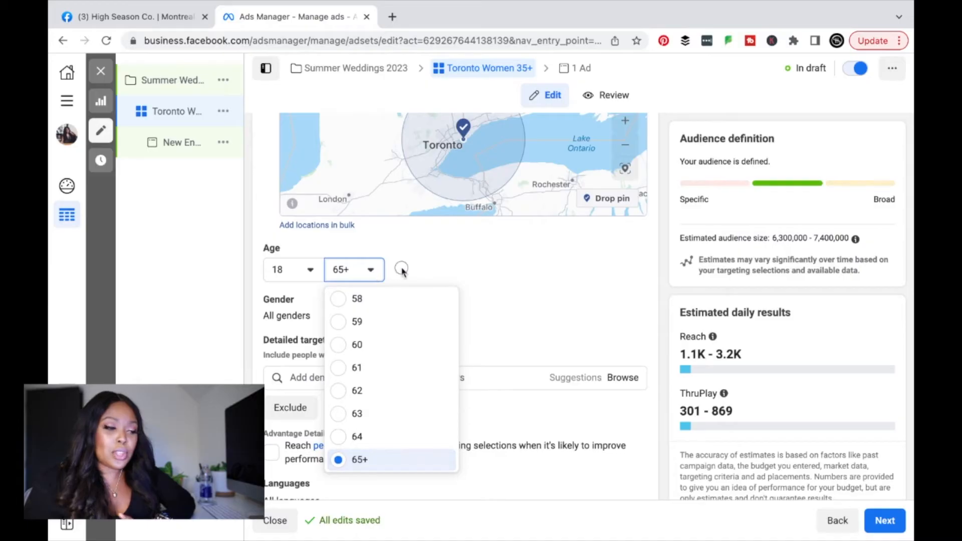
click(402, 272)
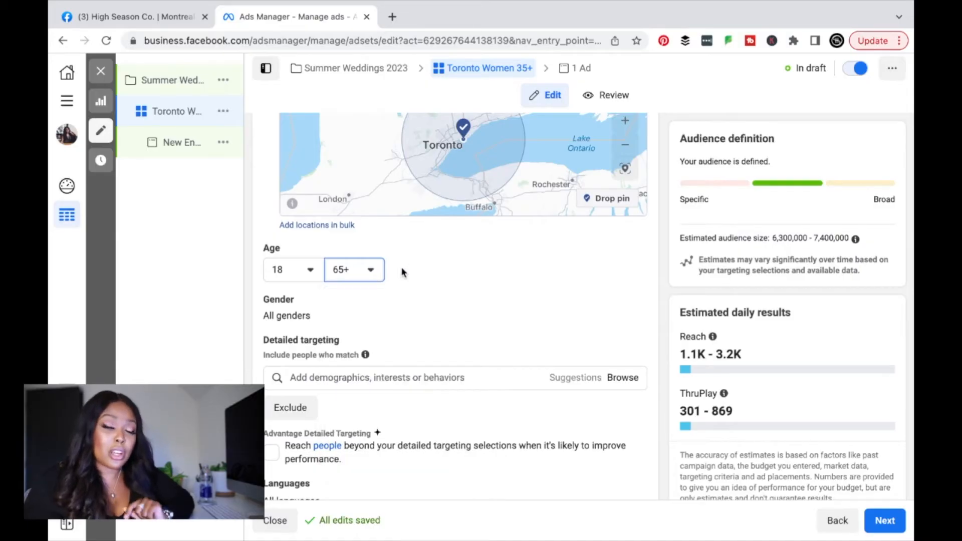
scroll(403, 271, down, 1)
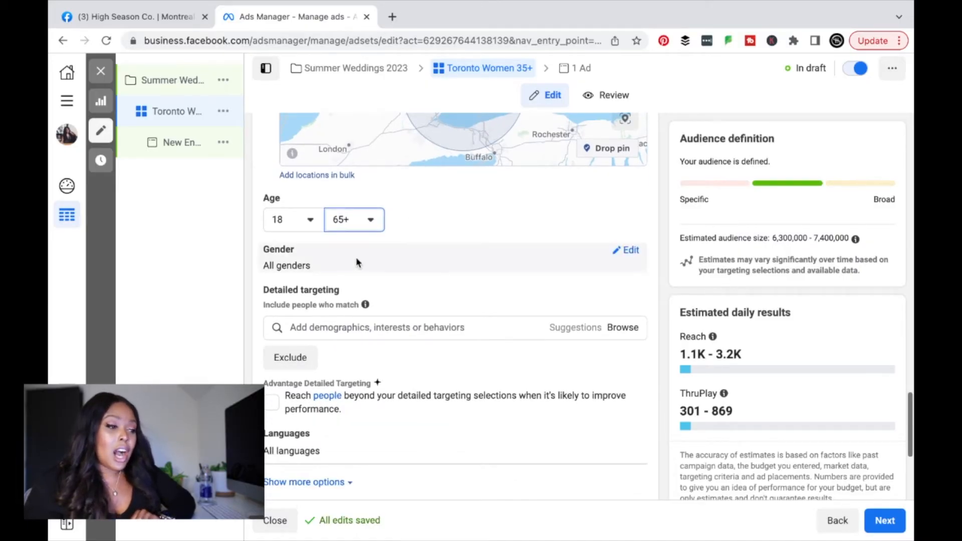
Step: Set the audience gender to Women only, cutting the estimate to 3,200,000–3,800,000 people
click(630, 251)
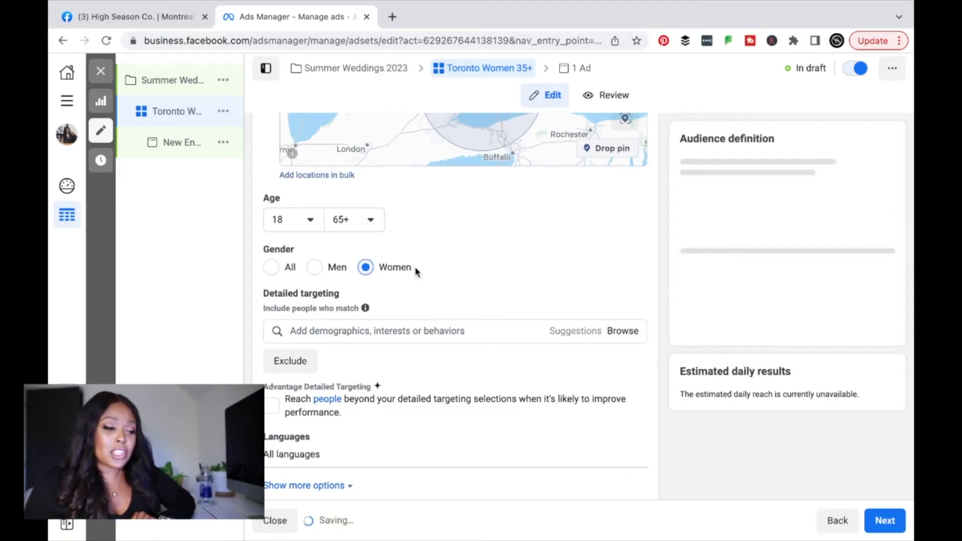
click(491, 331)
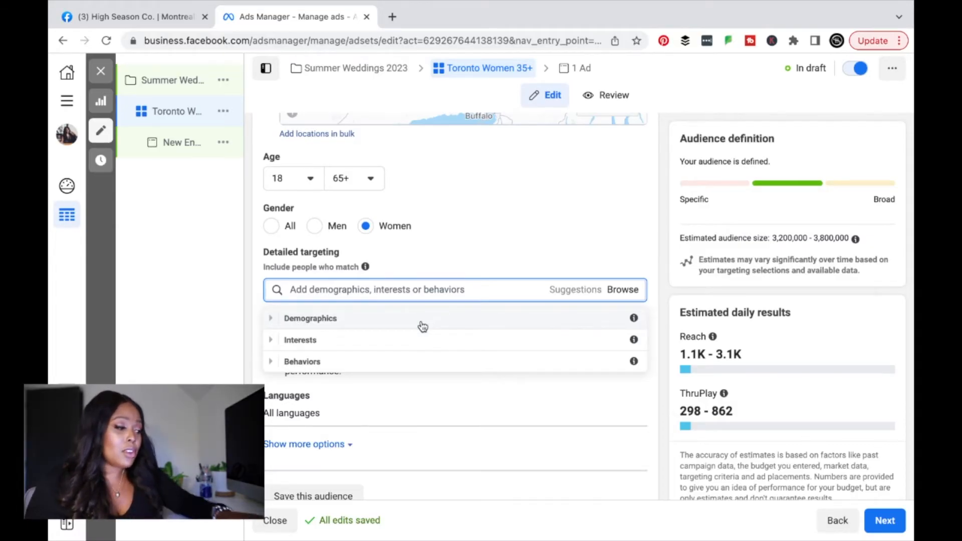
Step: Add Engaged relationship status and Newly engaged (1 year) to detailed targeting
click(406, 288)
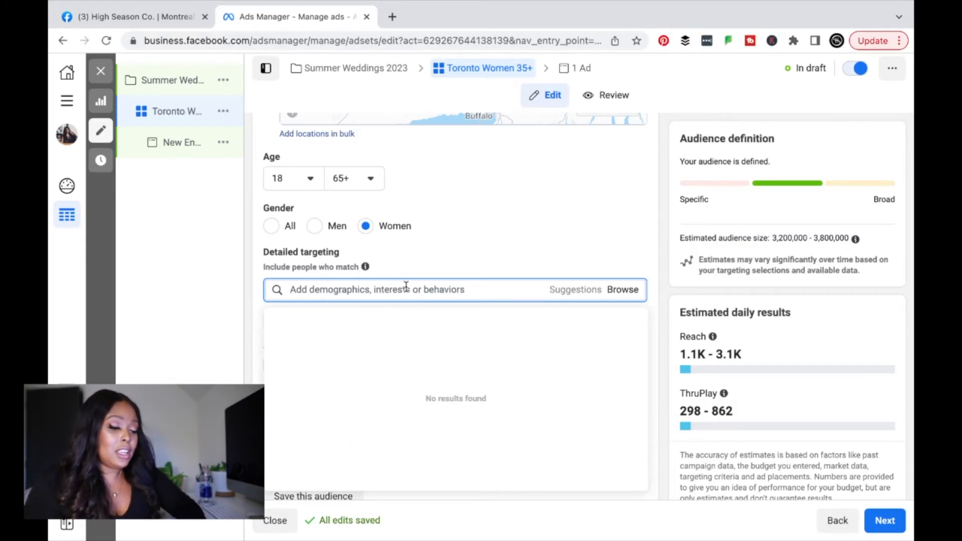
text(engaged)
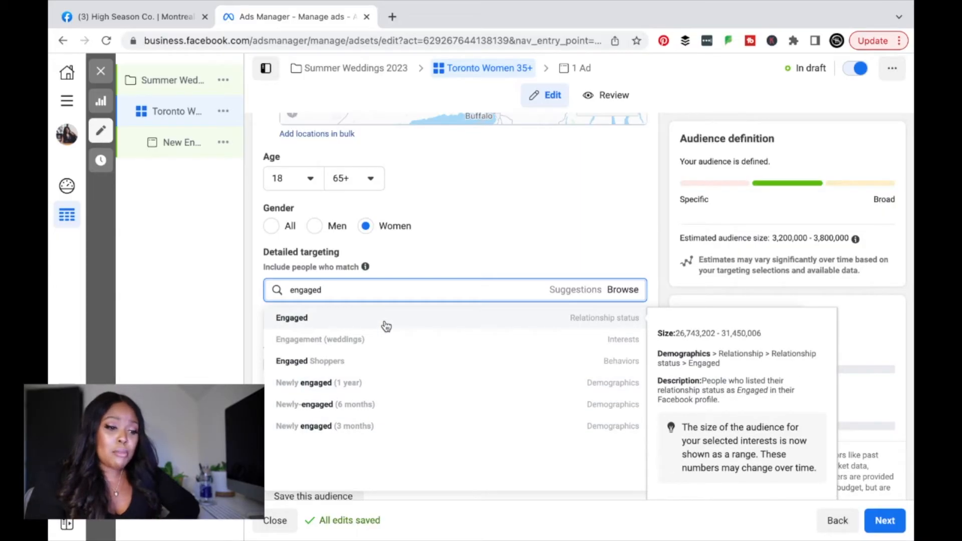
click(557, 323)
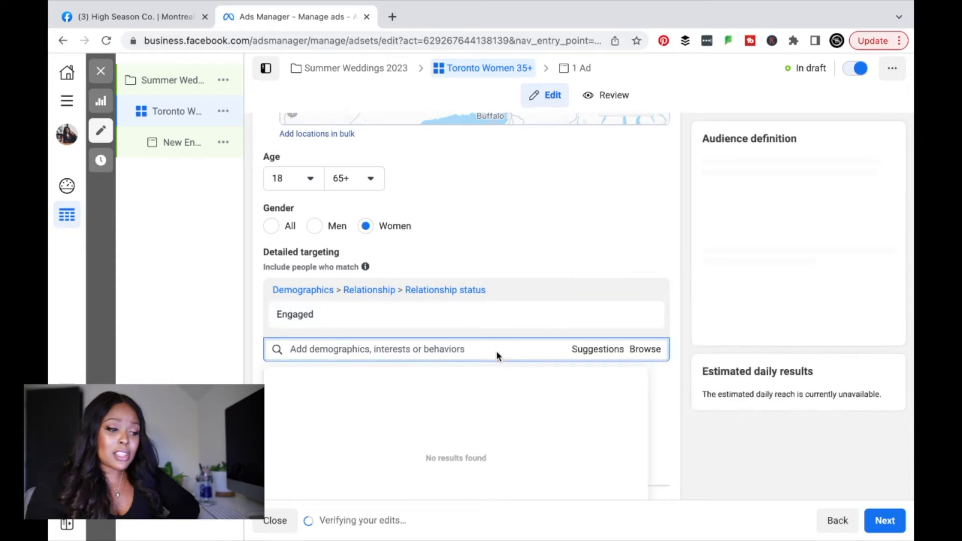
click(576, 349)
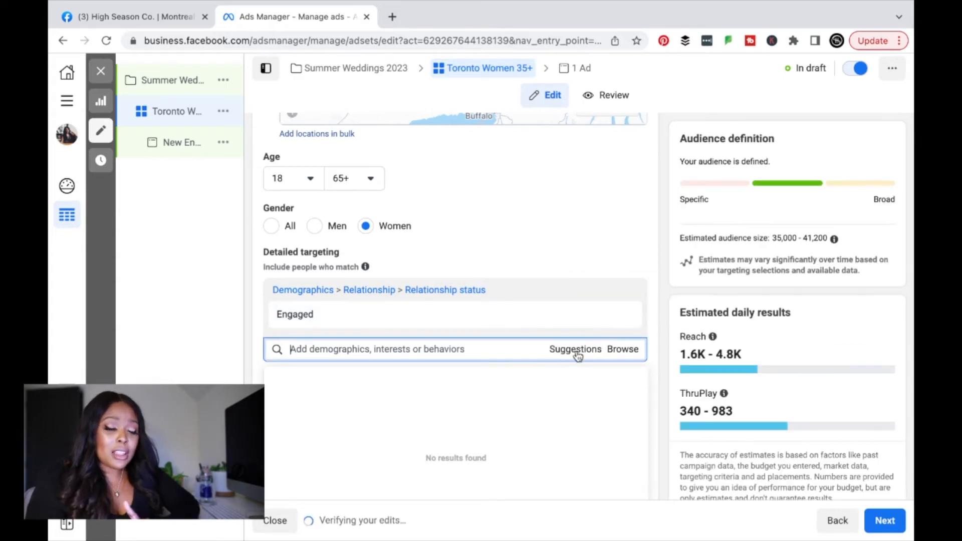
scroll(577, 353, down, 1)
scroll(577, 355, down, 1)
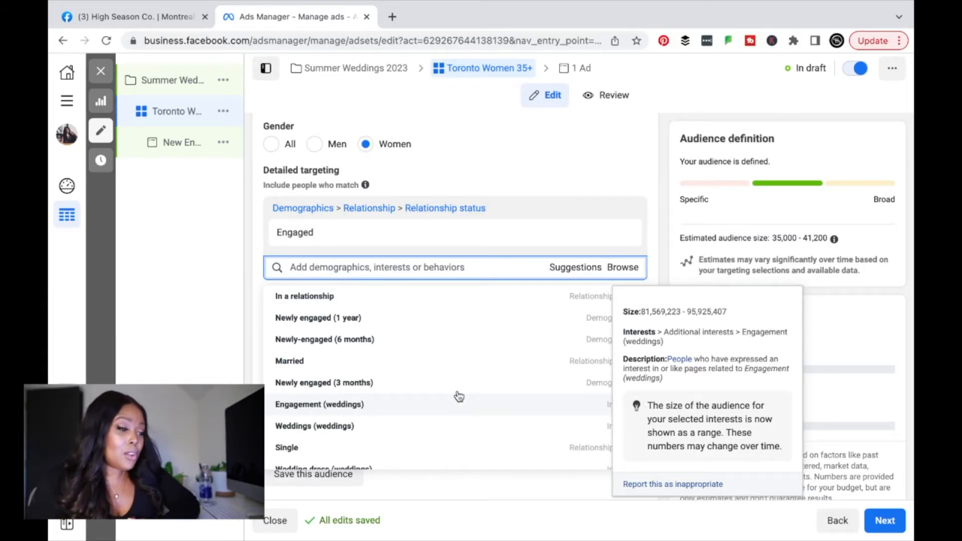
click(444, 321)
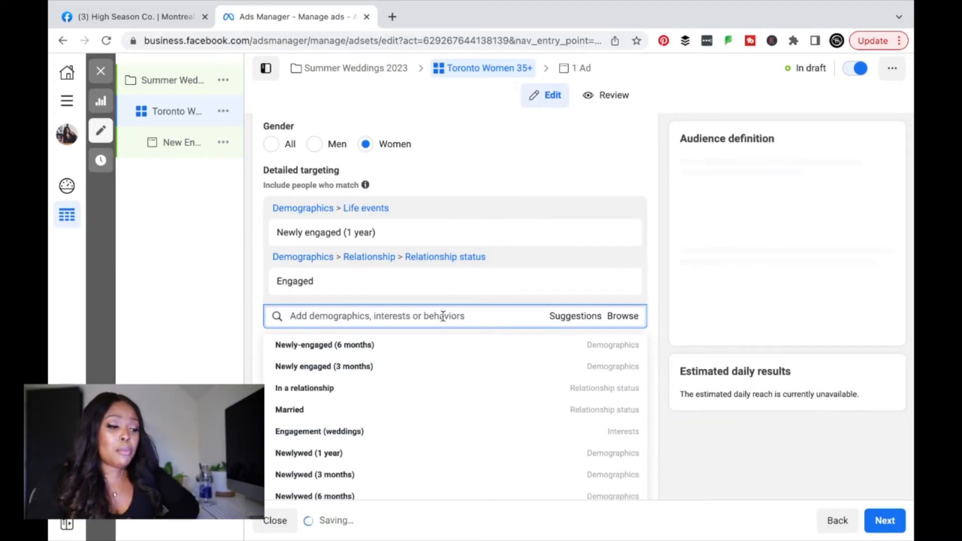
Step: Add the Engagement (weddings) and David's Bridal (weddings) interests to detailed targeting
scroll(442, 316, down, 1)
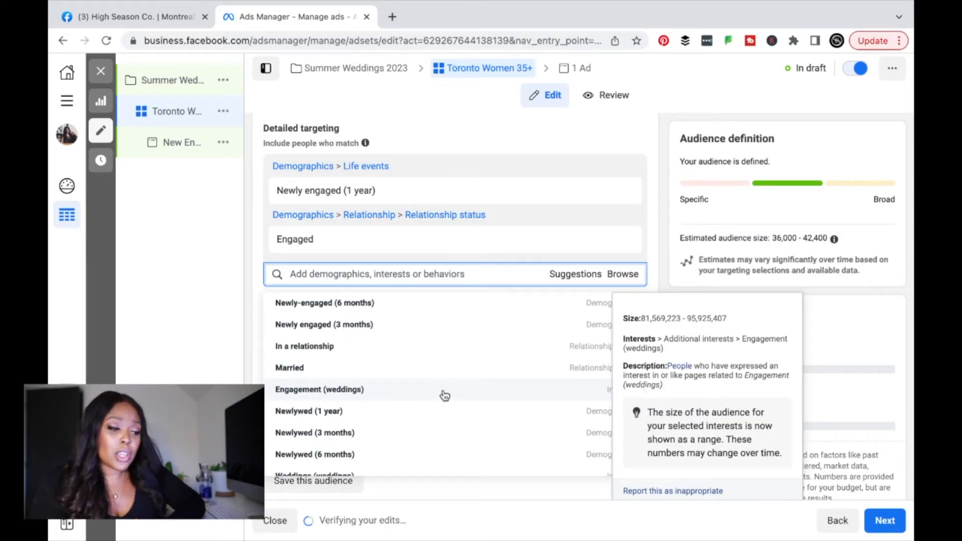
click(444, 396)
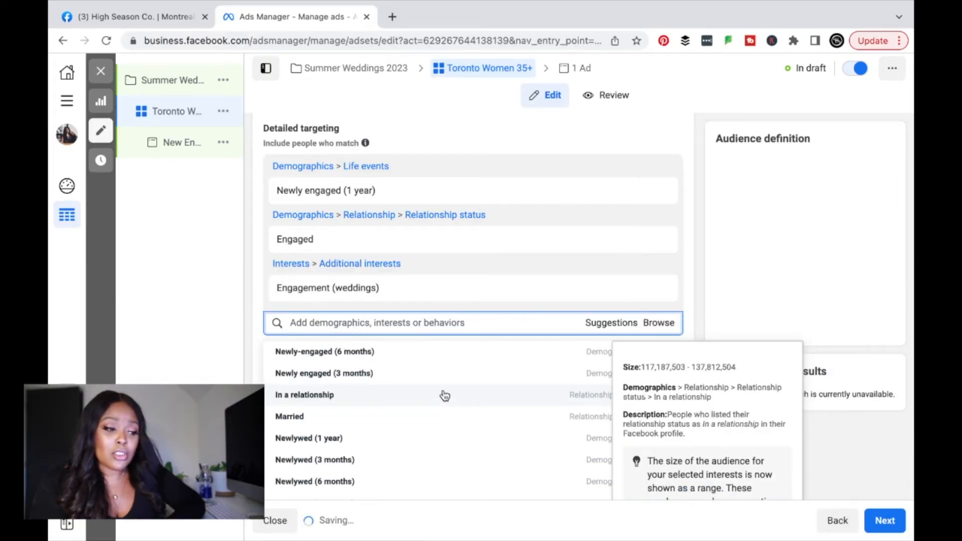
click(447, 323)
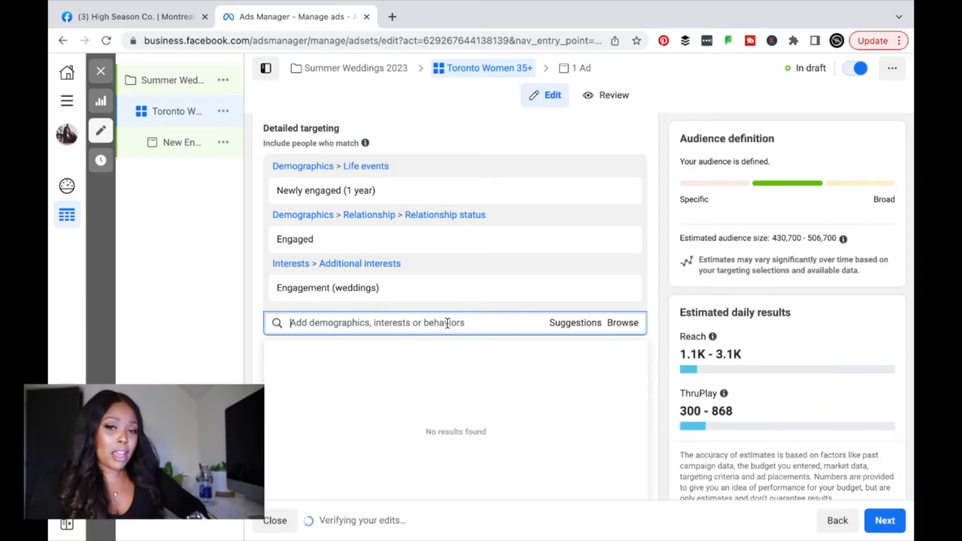
text(bridal)
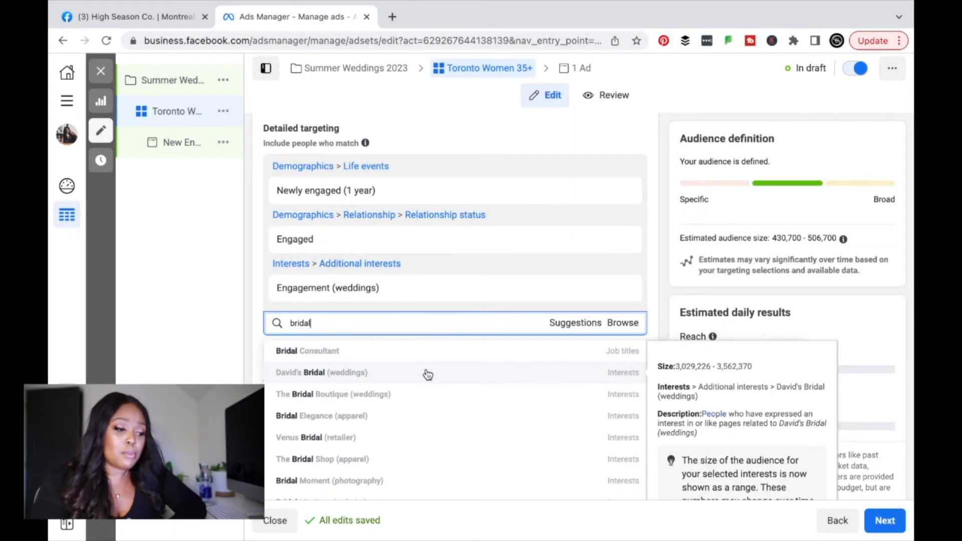
click(427, 374)
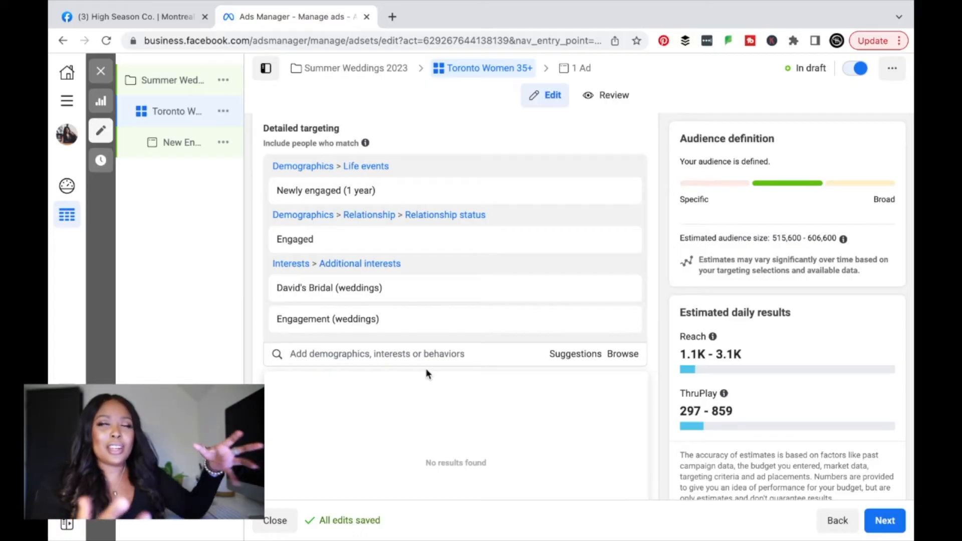
Step: Require a must-also-match interest in Keeping Up with the Kardashians (television show), narrowing reach to 84,800–99,800
scroll(425, 374, down, 1)
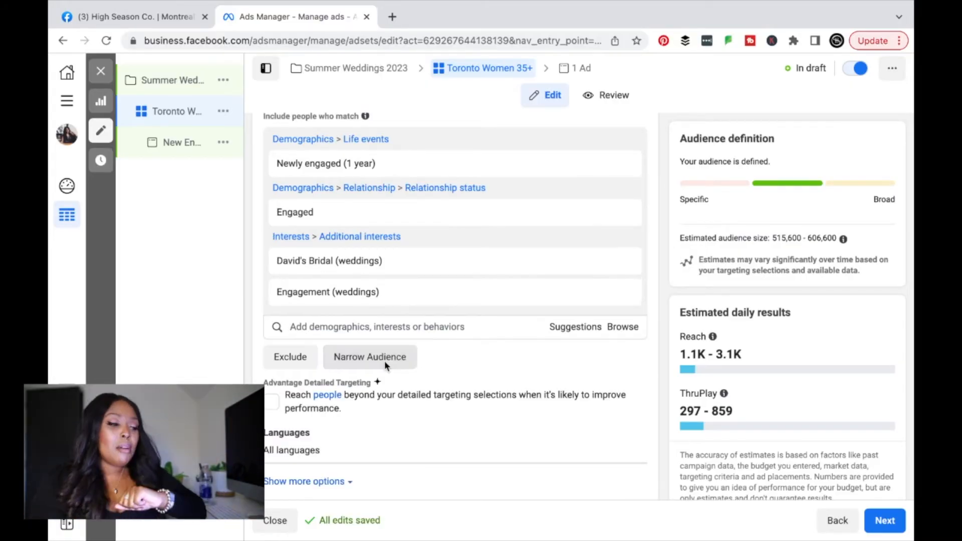
click(383, 360)
click(414, 374)
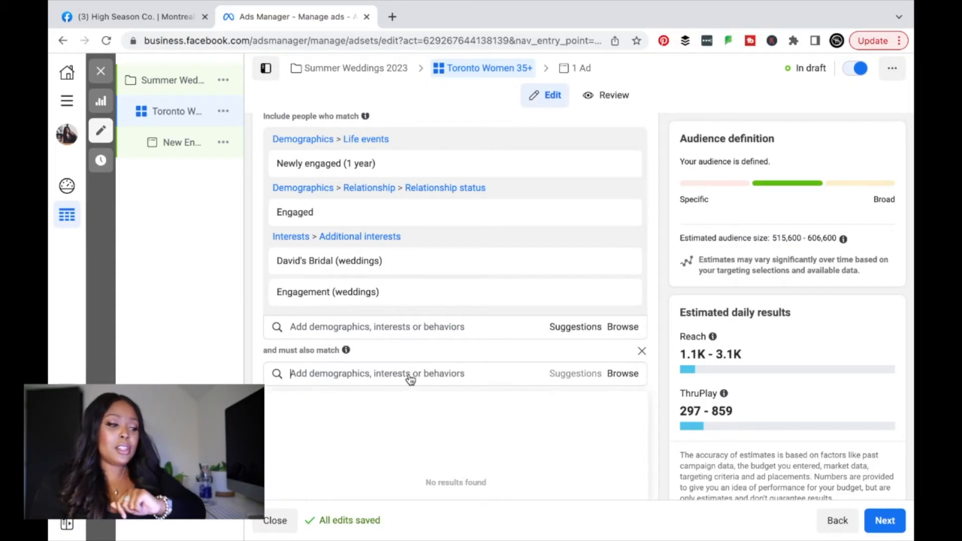
text(kim kardashians)
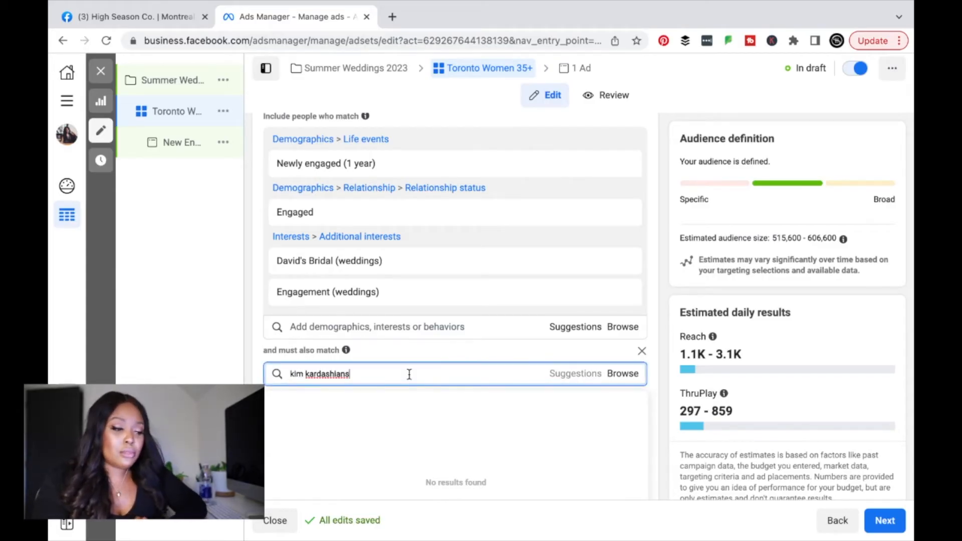
triple_click(342, 380)
text(karda)
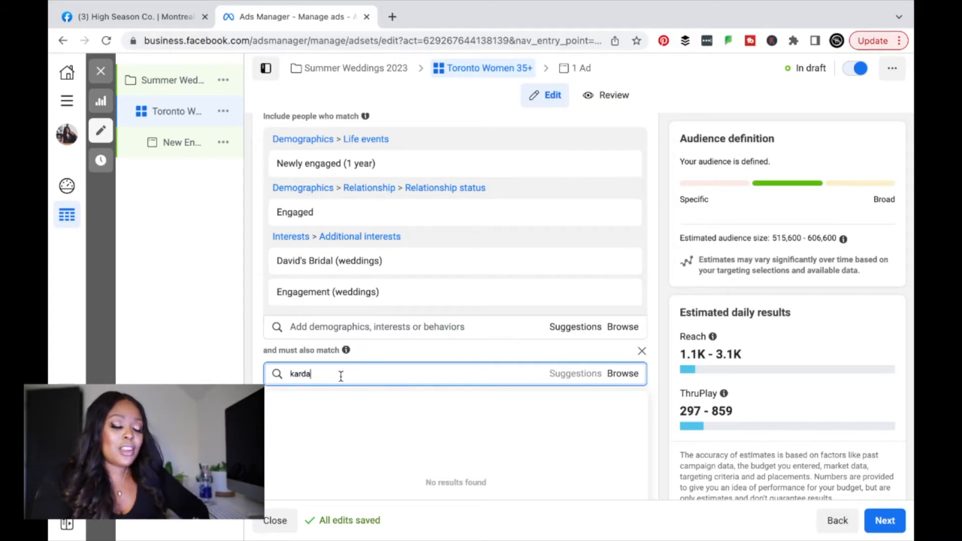
text(shians)
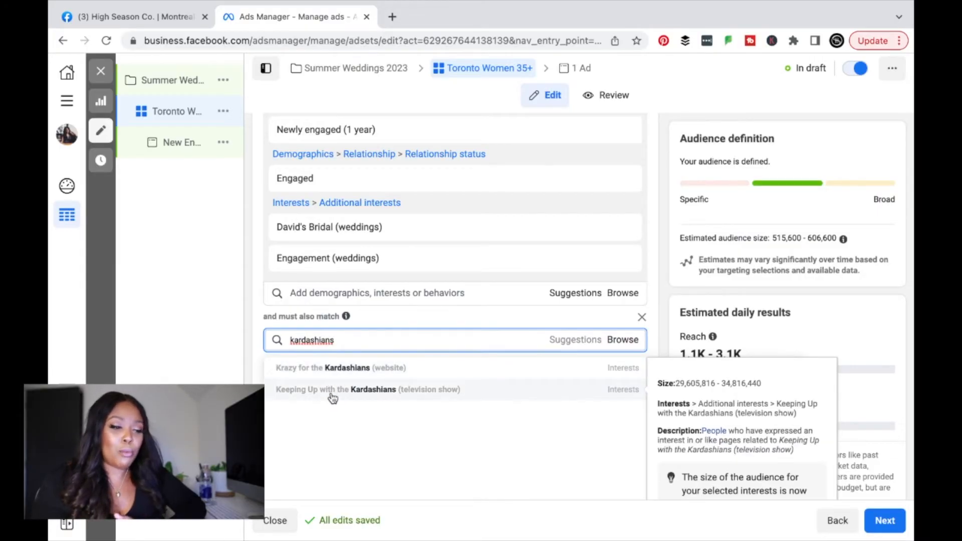
click(332, 390)
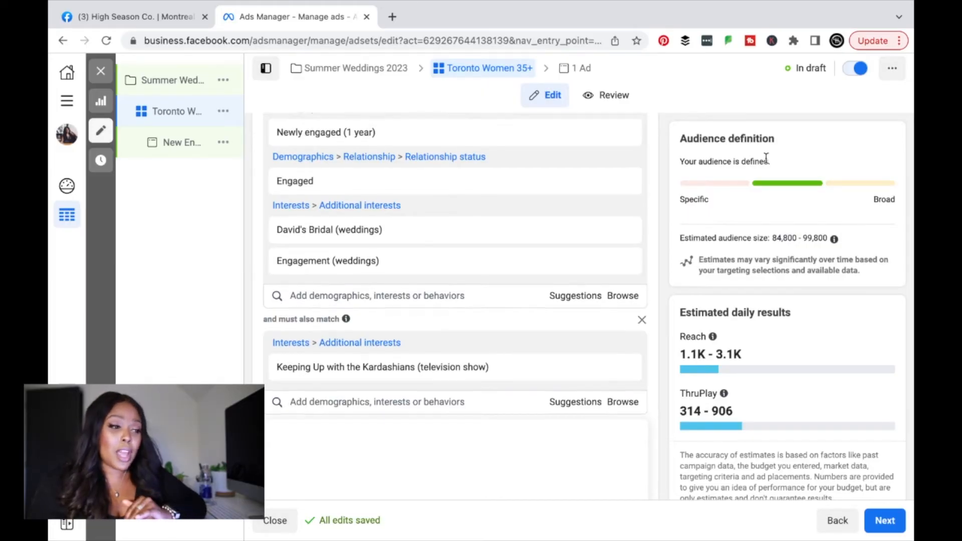
scroll(765, 159, up, 2)
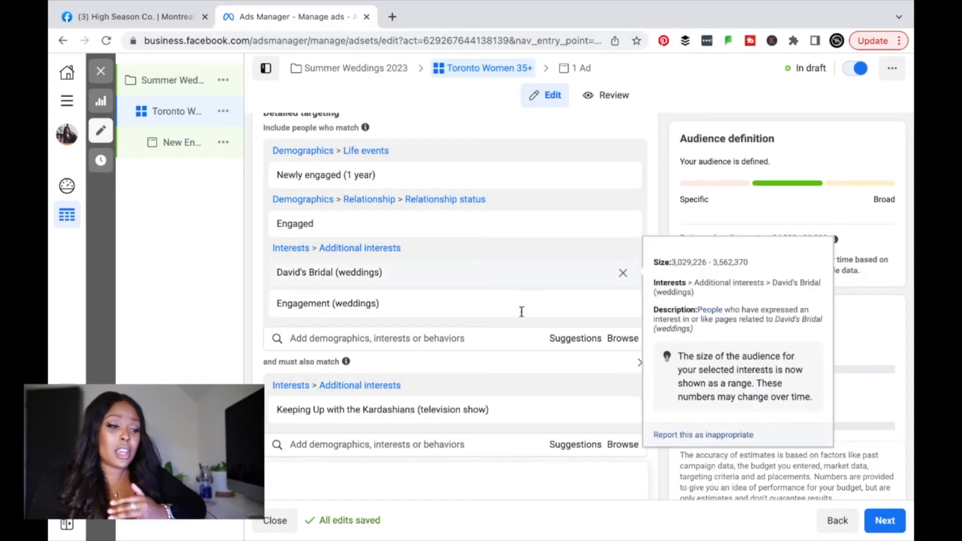
click(498, 339)
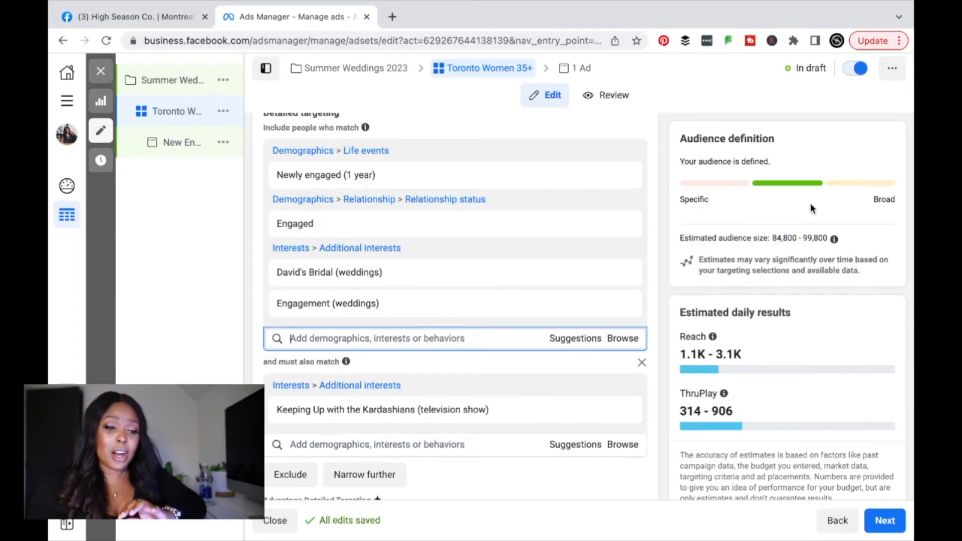
scroll(810, 202, down, 2)
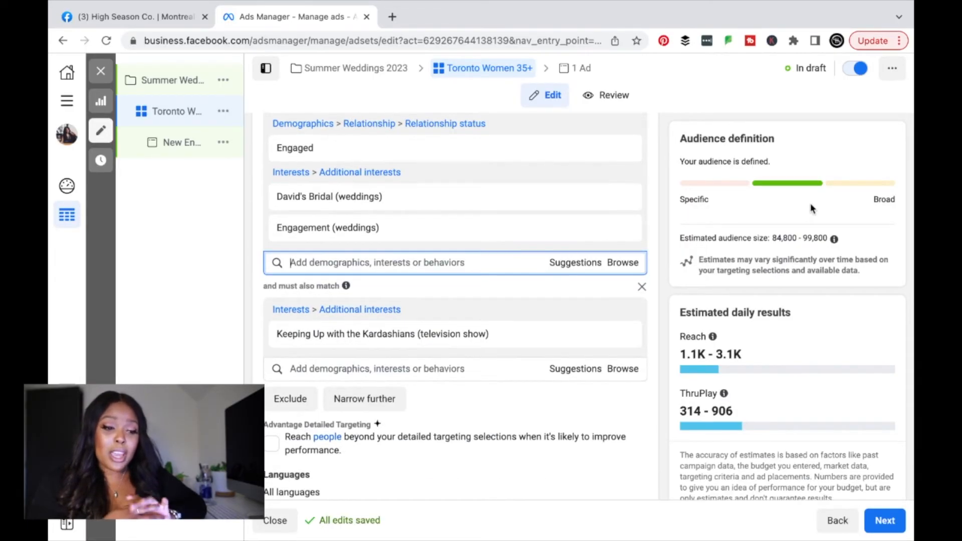
scroll(797, 270, down, 3)
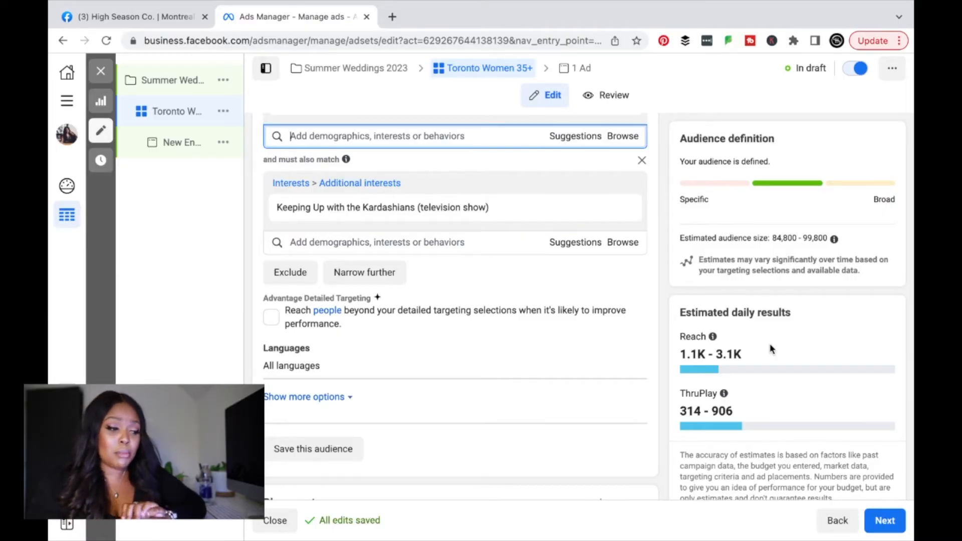
scroll(770, 349, down, 3)
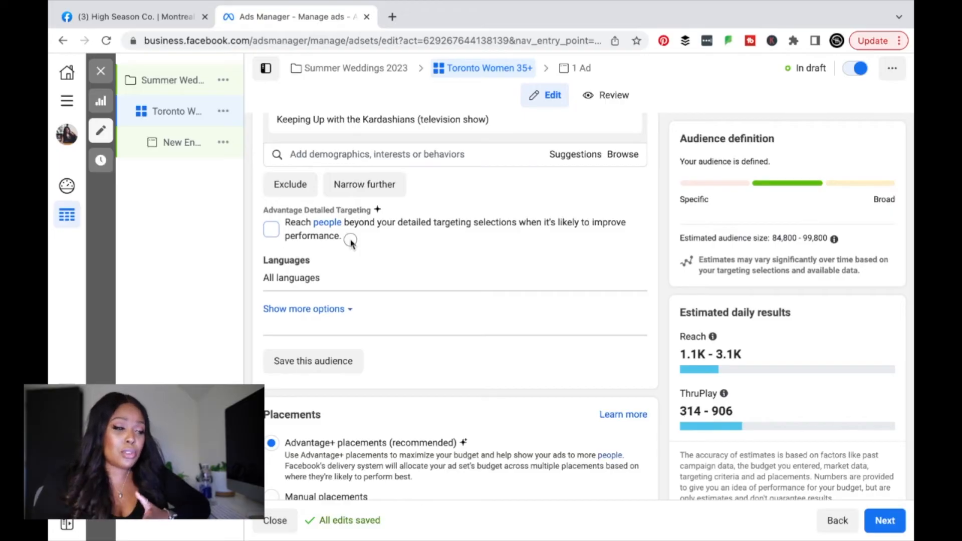
drag(348, 236, 285, 223)
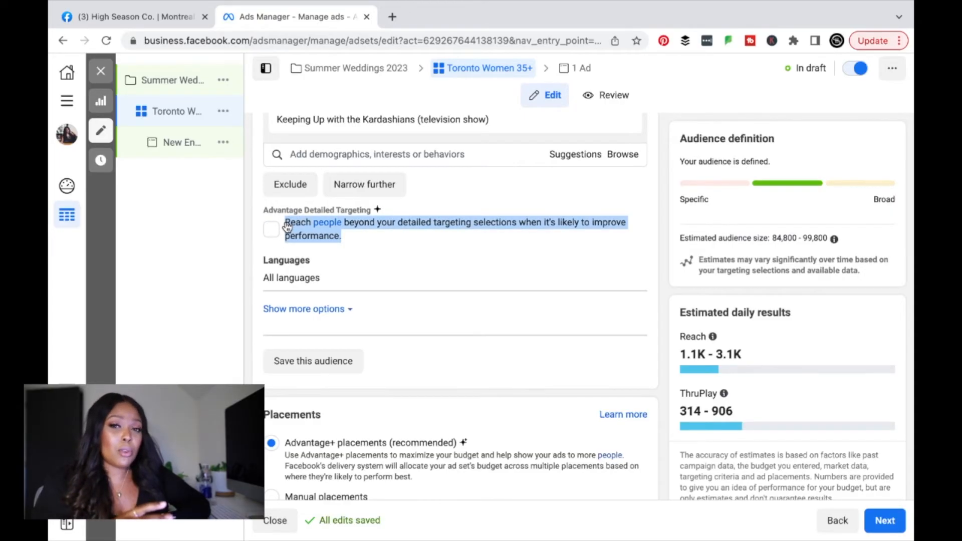
click(347, 289)
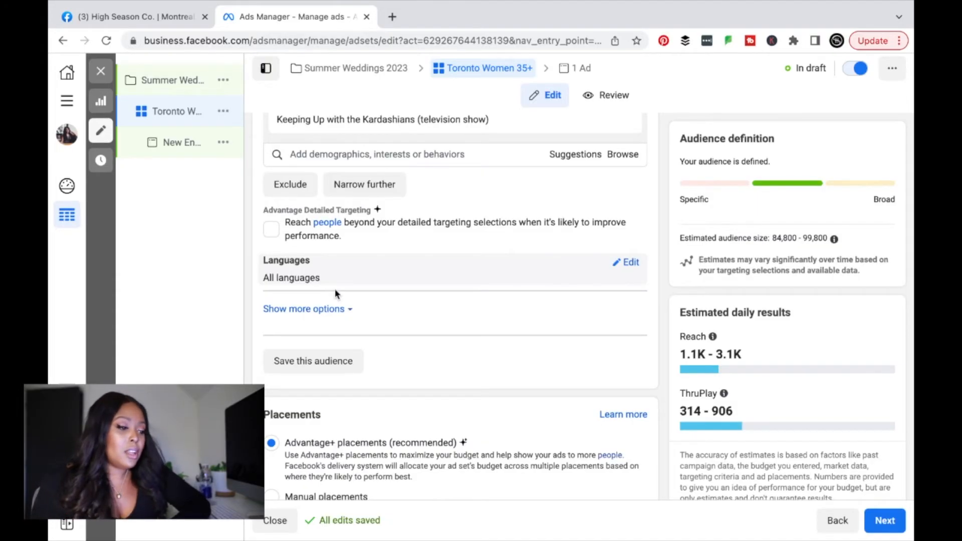
scroll(334, 288, down, 1)
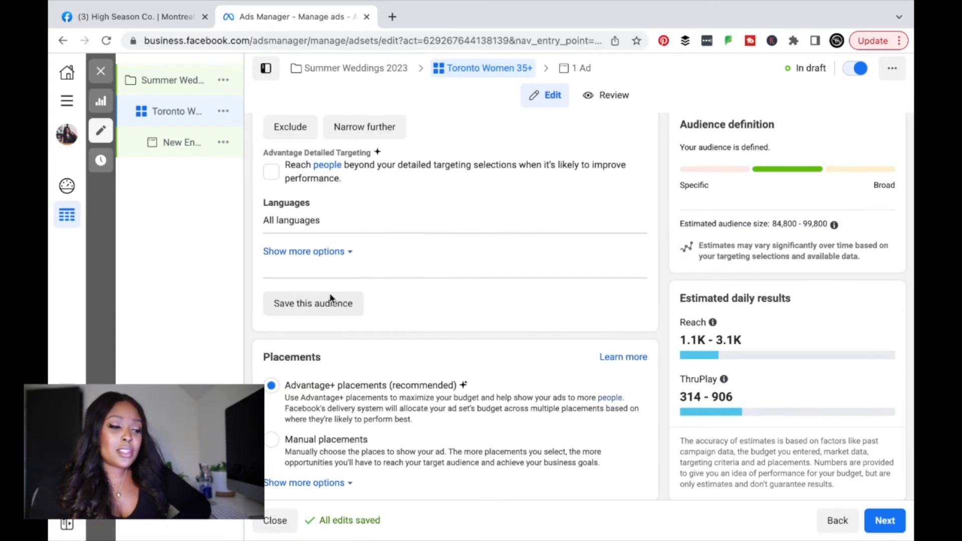
scroll(419, 292, up, 5)
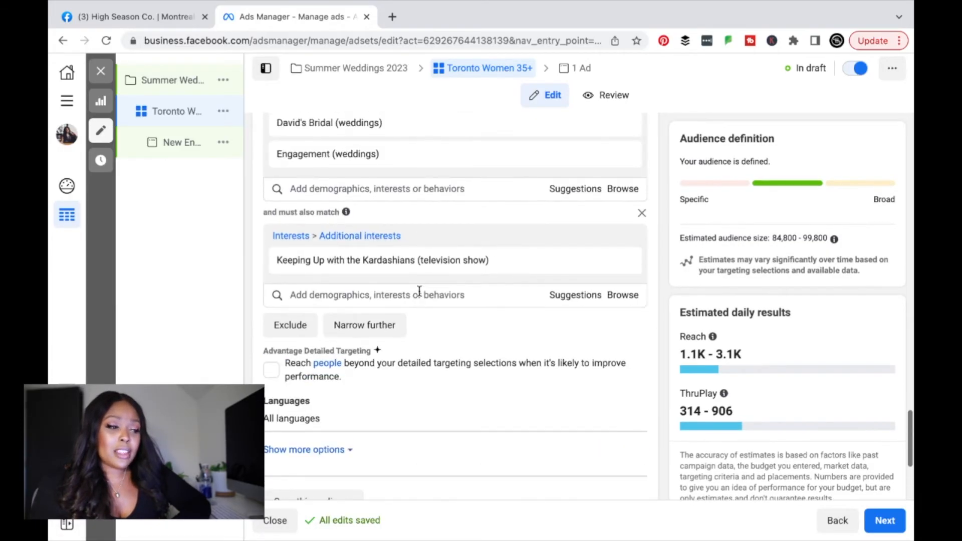
scroll(420, 291, up, 2)
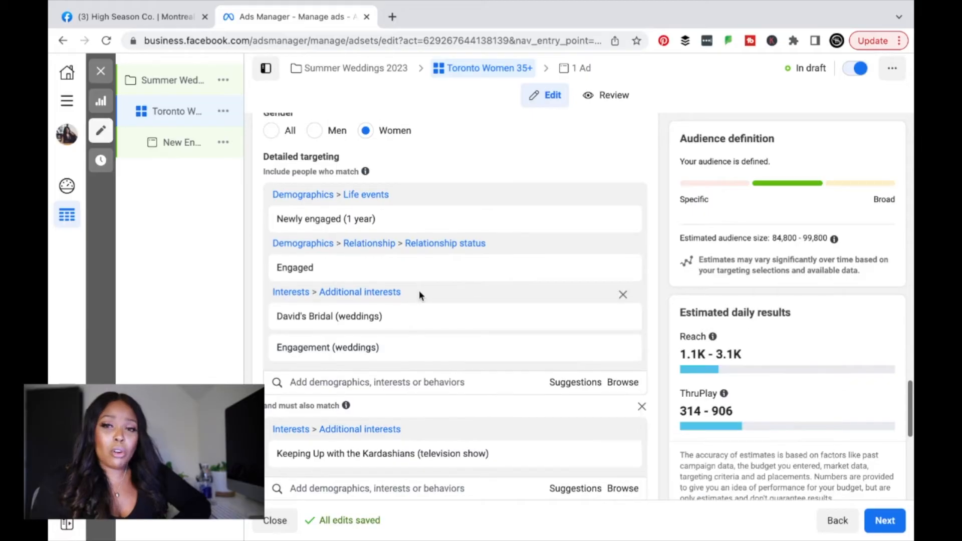
scroll(418, 290, down, 7)
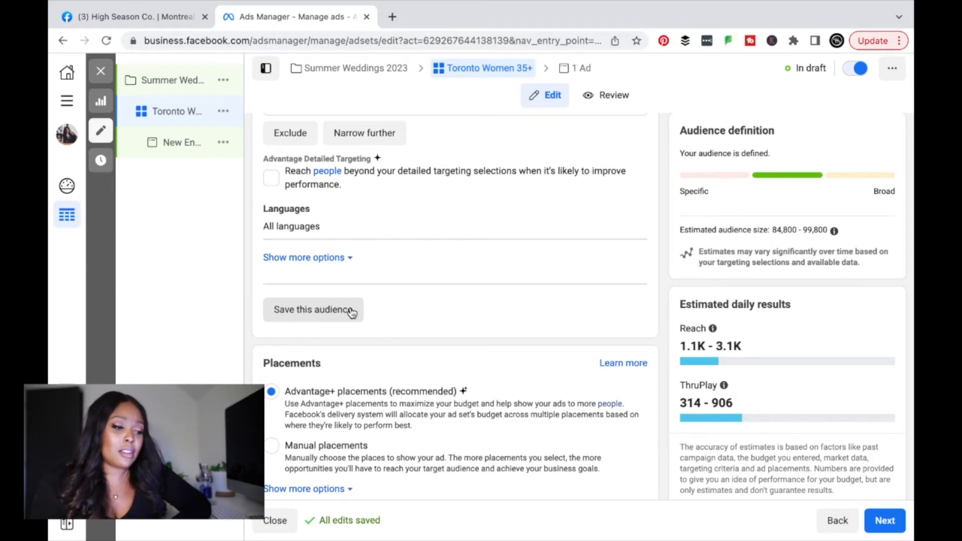
scroll(352, 313, down, 1)
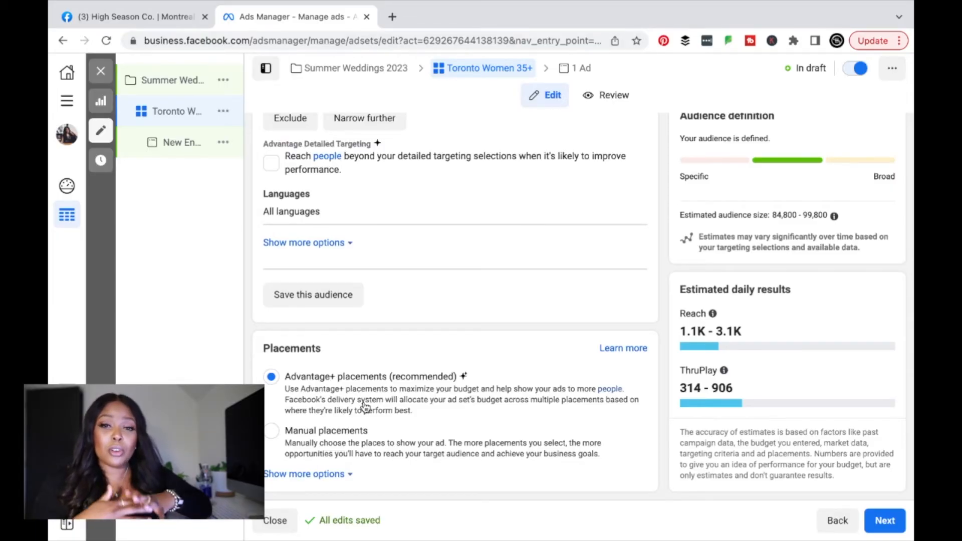
Step: Switch to Manual placements and uncheck Messenger and Audience network so the ad runs on Instagram
click(360, 439)
scroll(358, 437, down, 4)
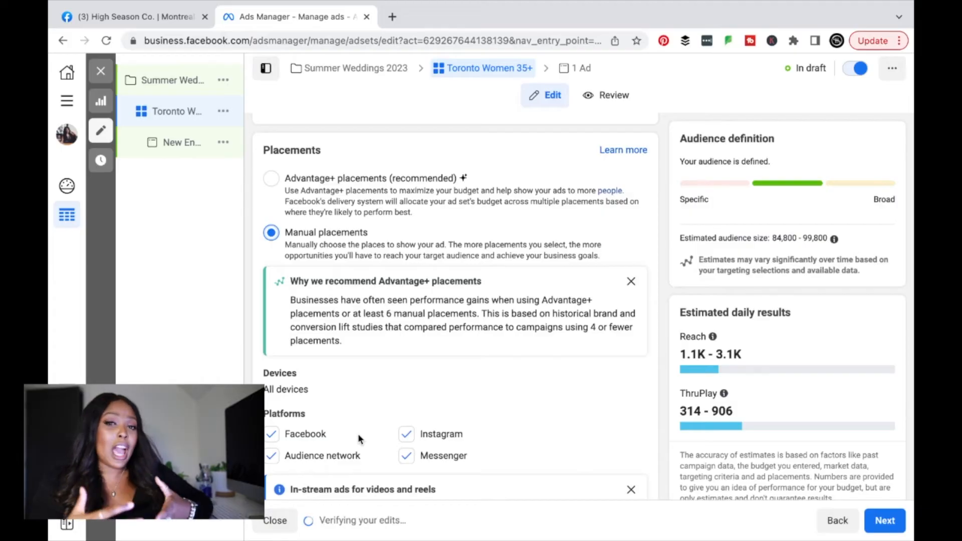
scroll(358, 435, down, 3)
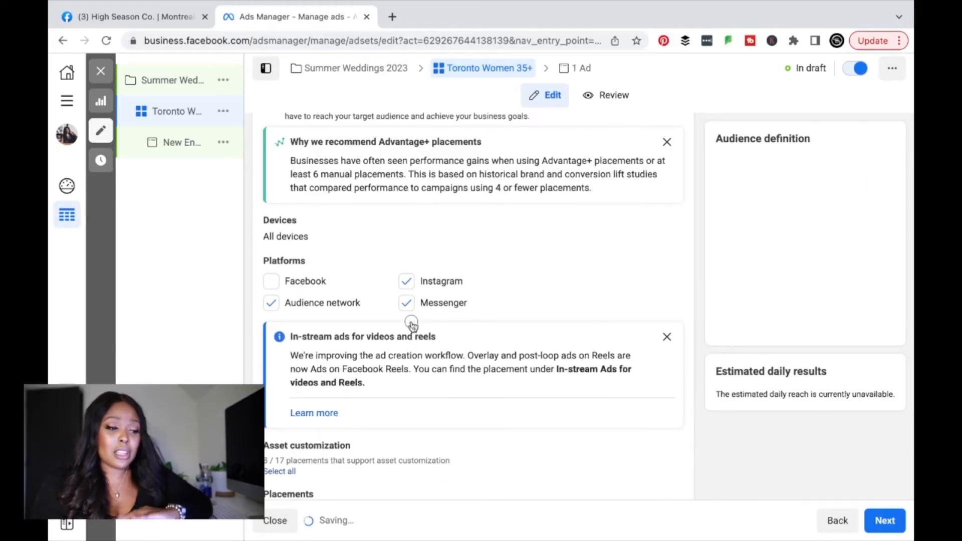
click(406, 305)
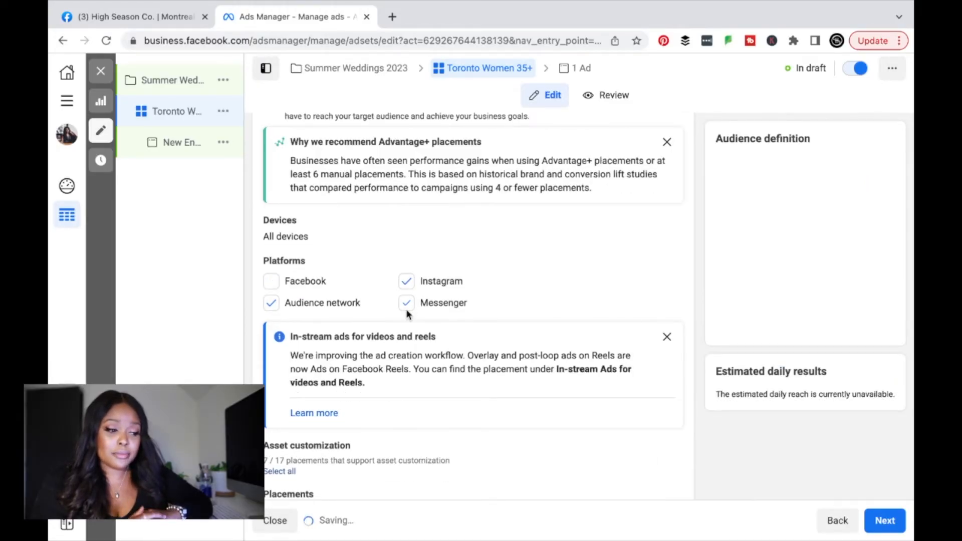
click(271, 309)
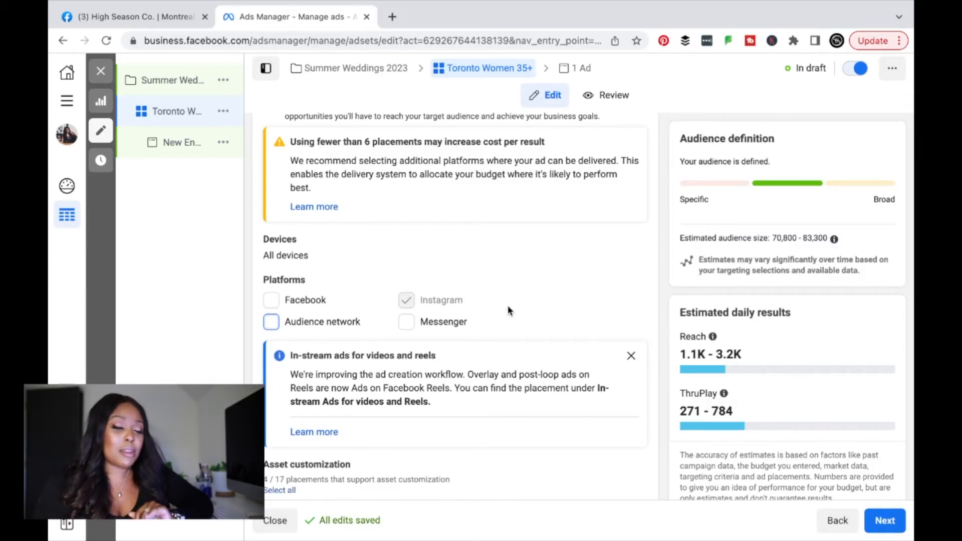
scroll(507, 308, down, 6)
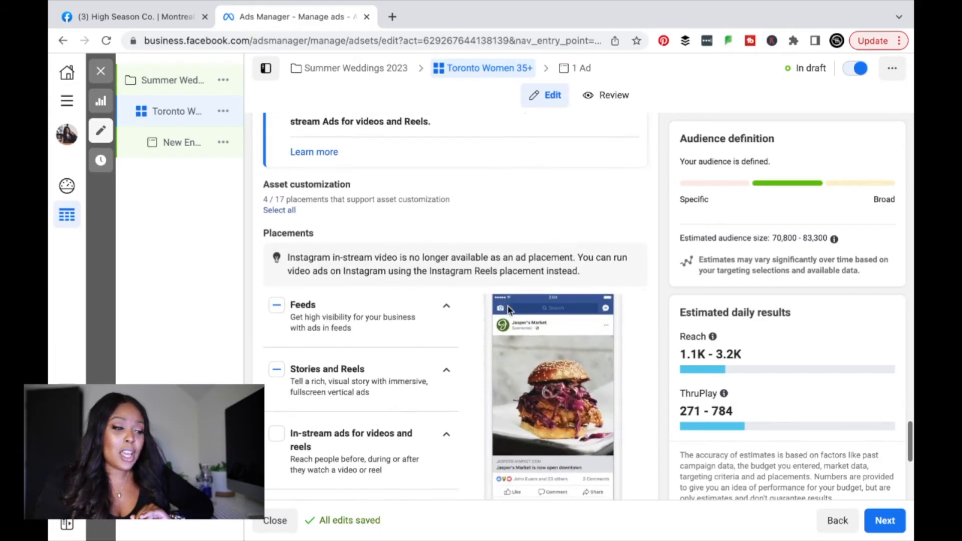
scroll(507, 308, down, 3)
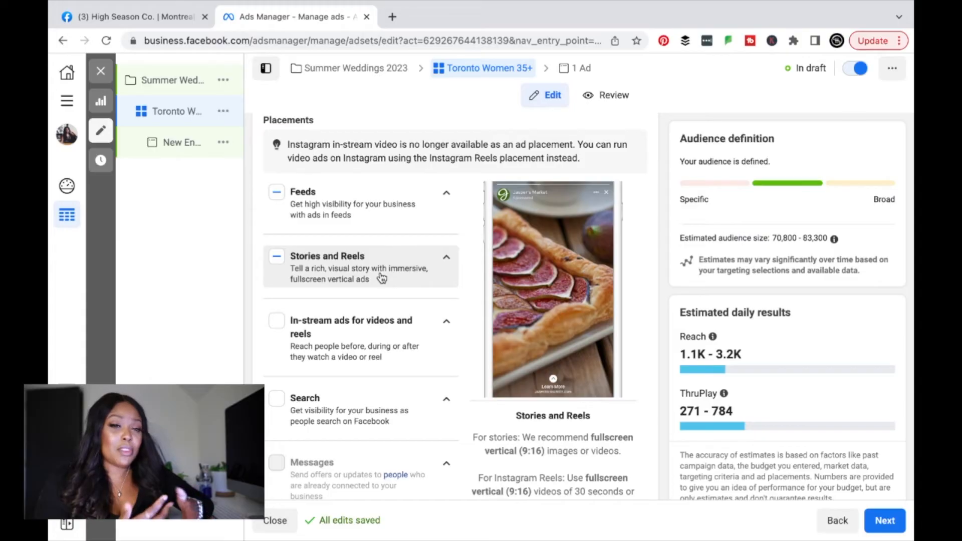
scroll(589, 439, down, 5)
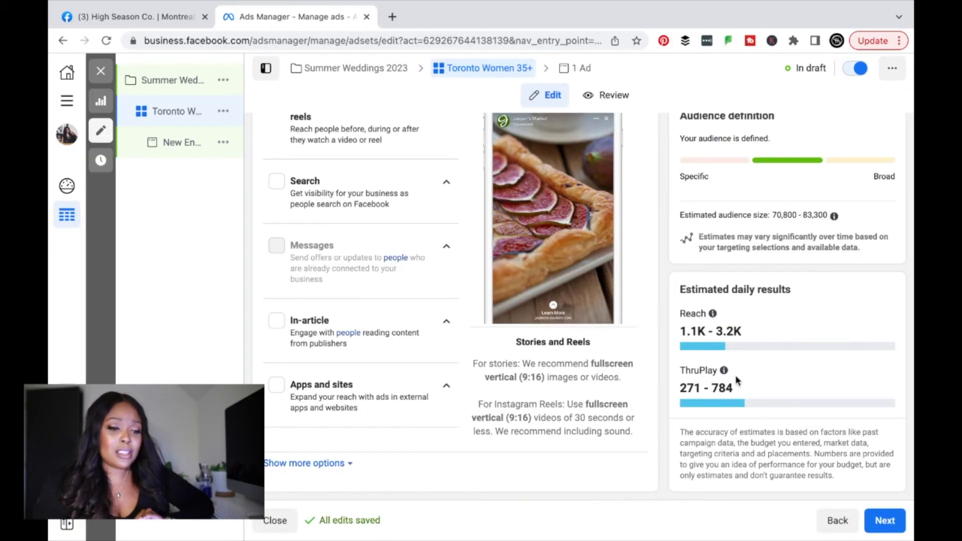
mouse_move(712, 313)
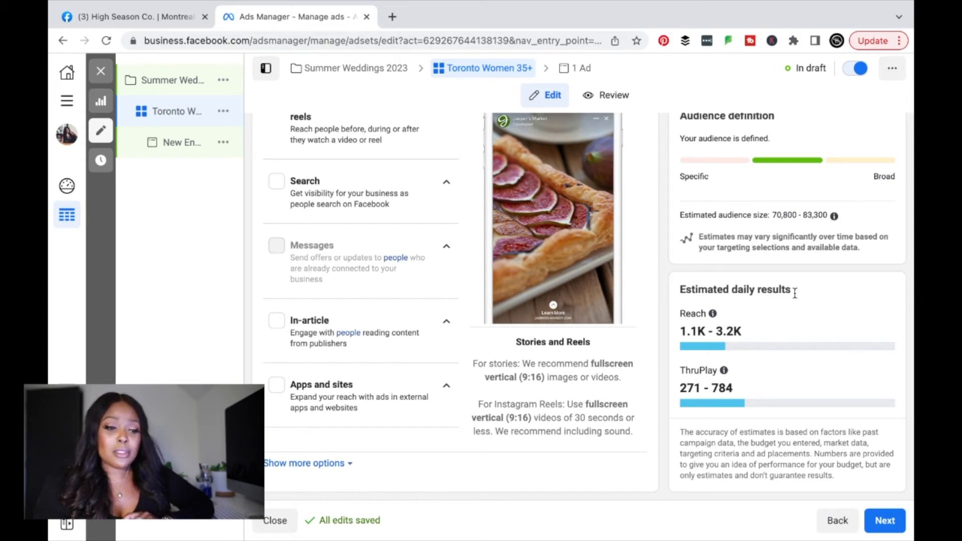
Step: Advance to the New Engagement Ad and try publishing, which flags a creative–objective mismatch error
click(881, 520)
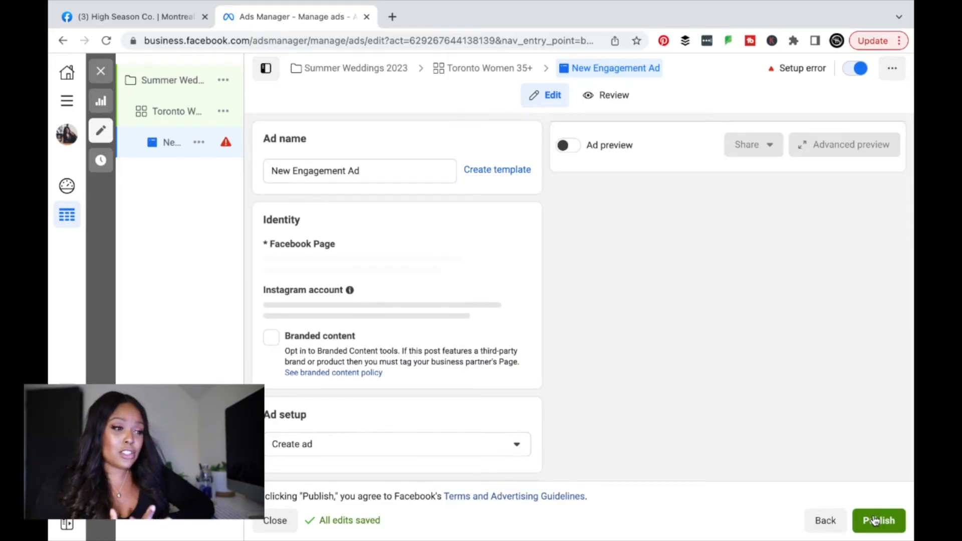
click(875, 521)
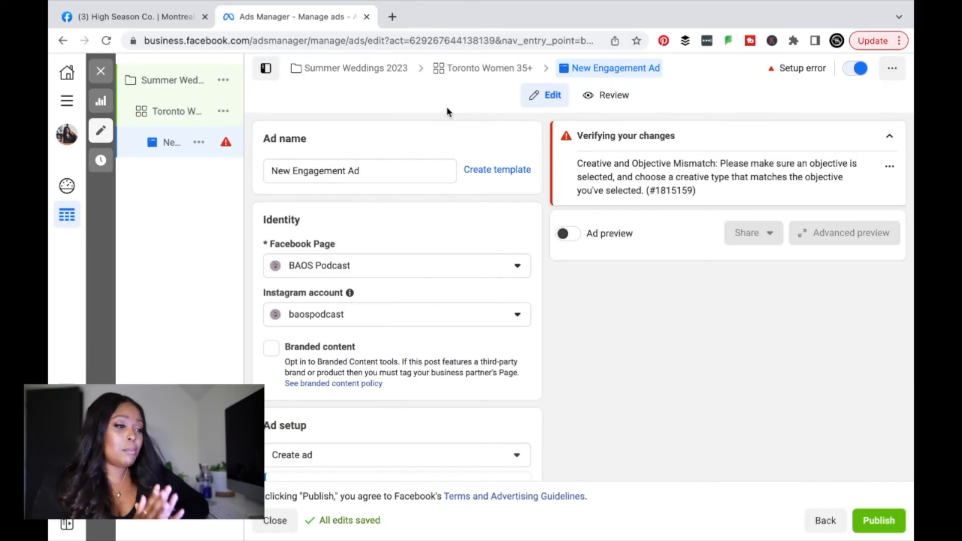
Step: Replace the ad name 'New Engagement Ad' with '30 Sec Promo Wedding Reel'
triple_click(402, 166)
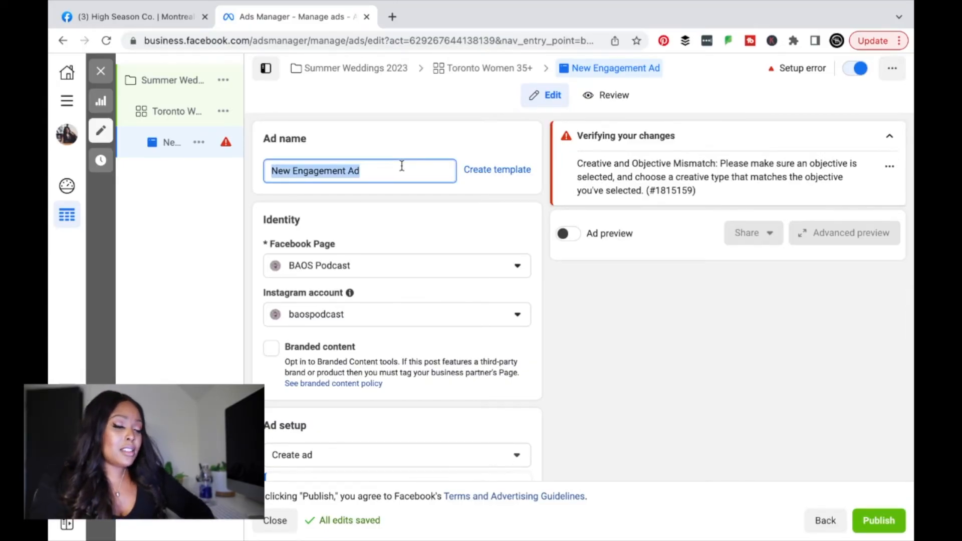
text(30)
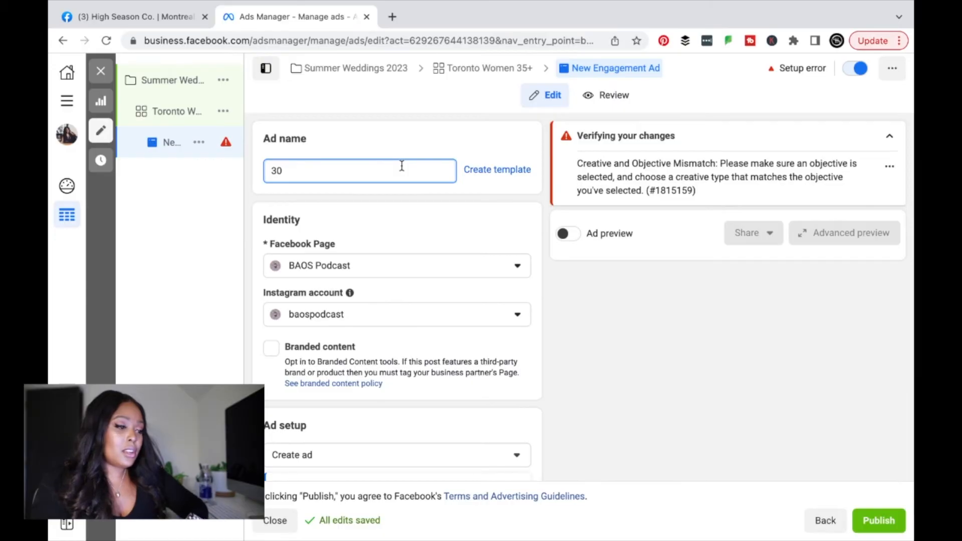
text( Sec)
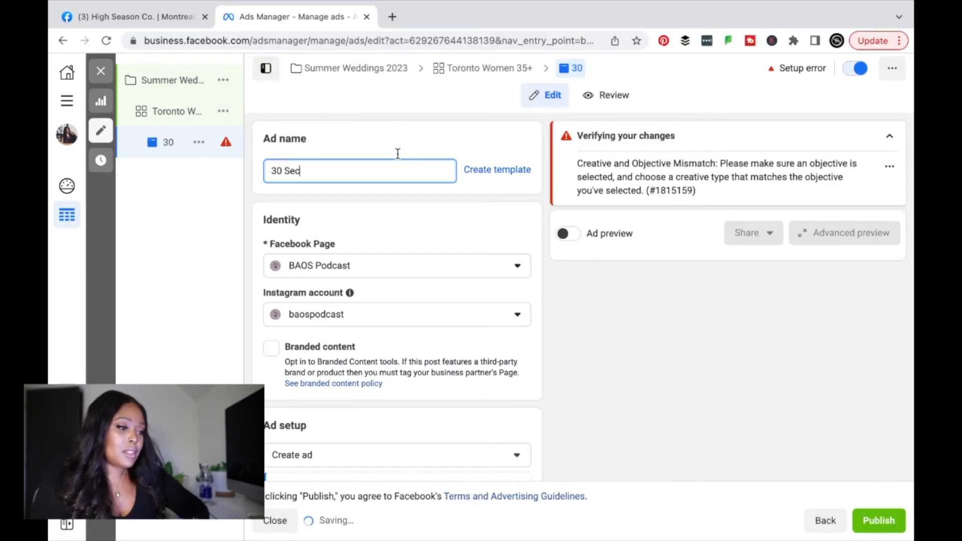
text( Promo )
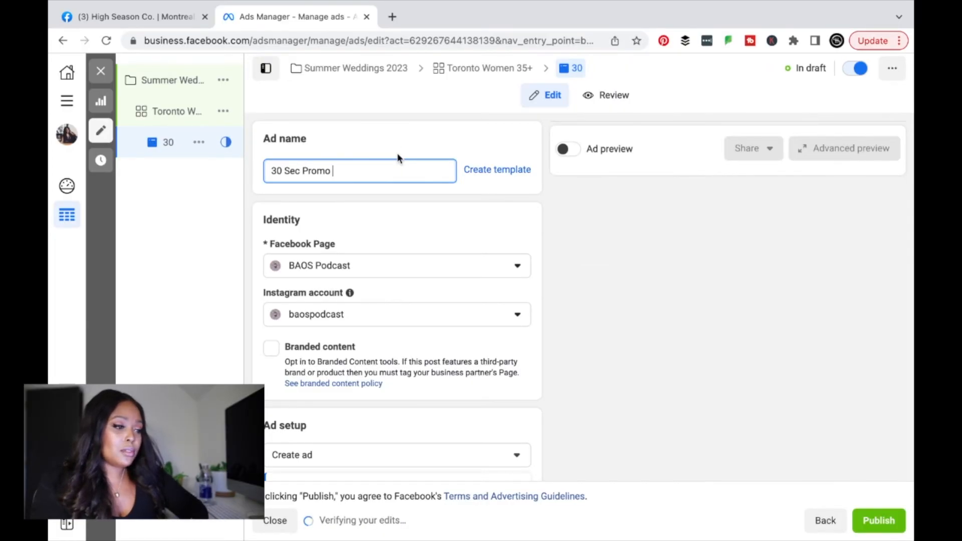
text(Wedding Reel)
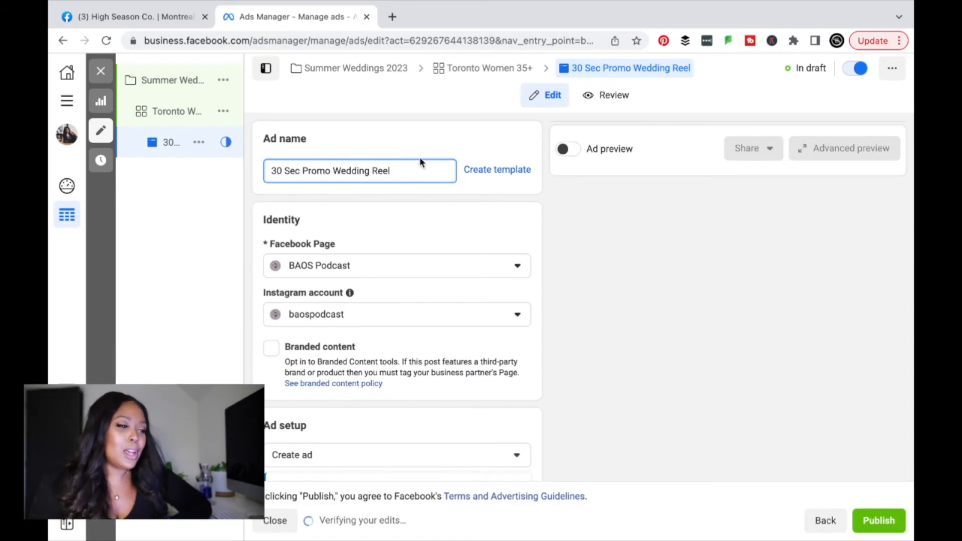
Step: Commit the '30 Sec Promo Wedding Reel' name and review Ad setup options under the High Season Co. identity
scroll(430, 200, down, 1)
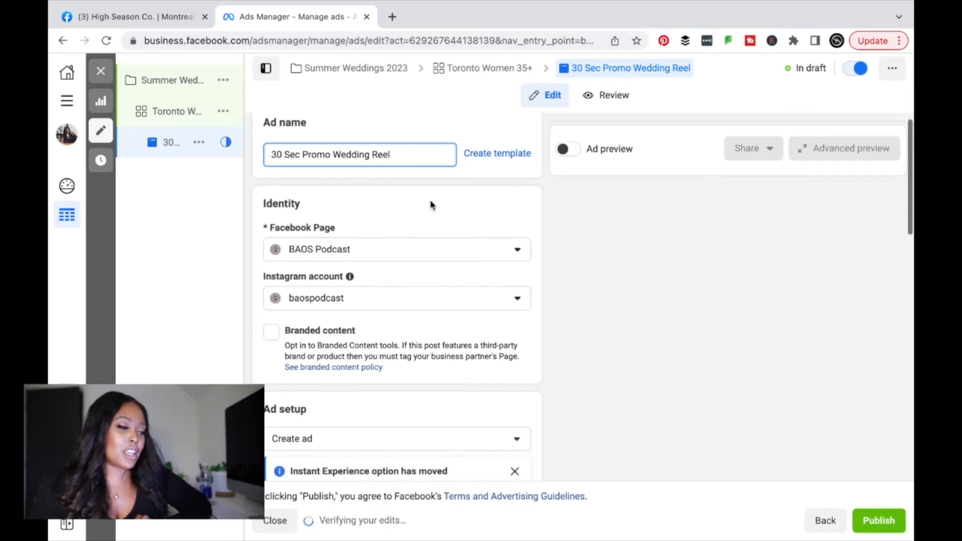
click(429, 200)
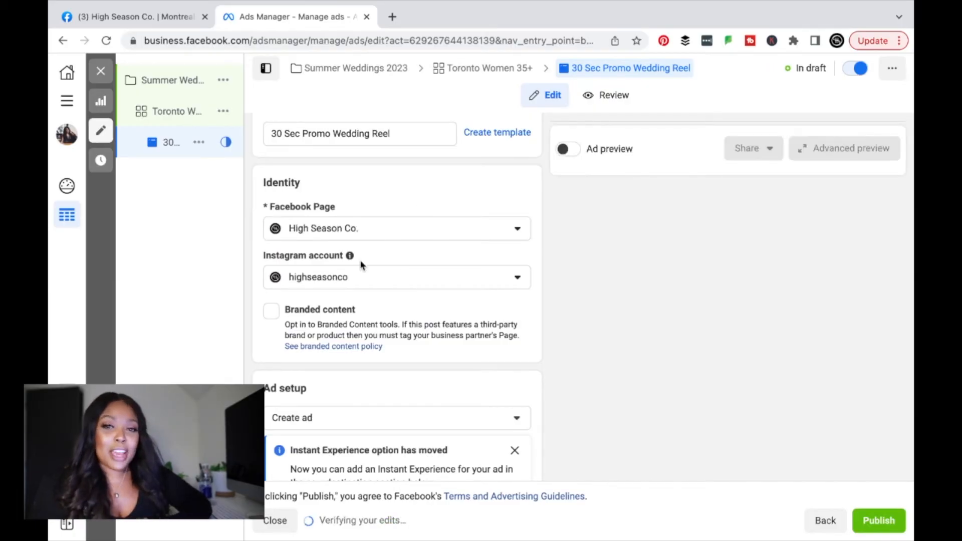
scroll(360, 265, down, 2)
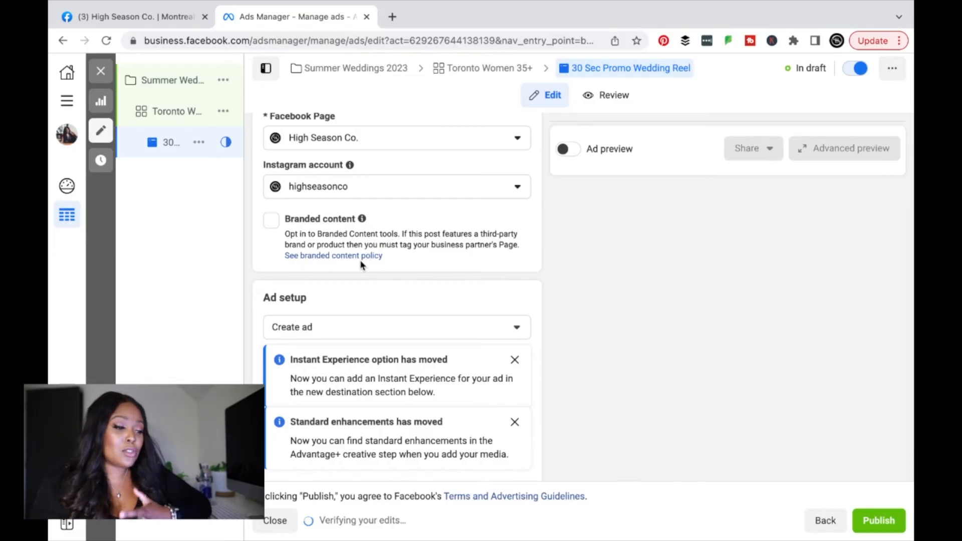
scroll(361, 265, down, 3)
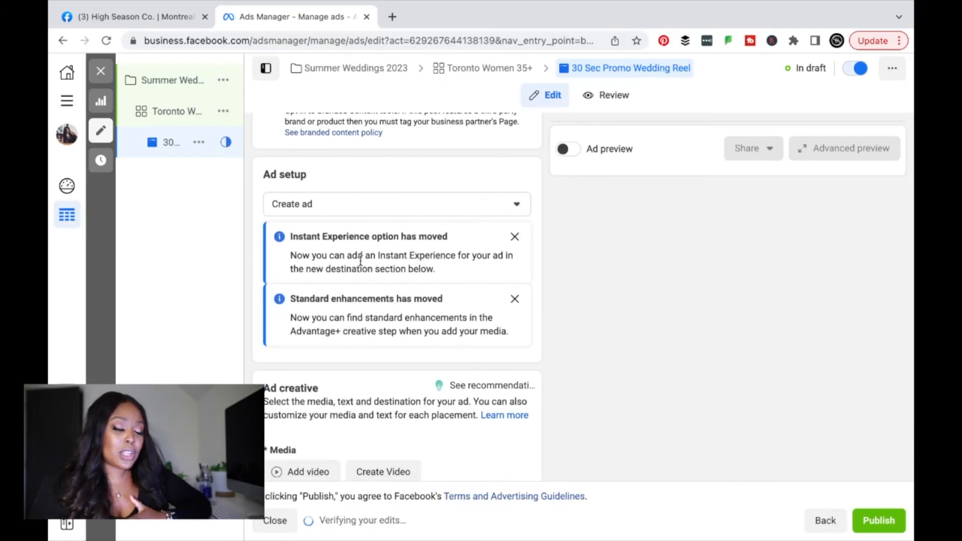
click(378, 209)
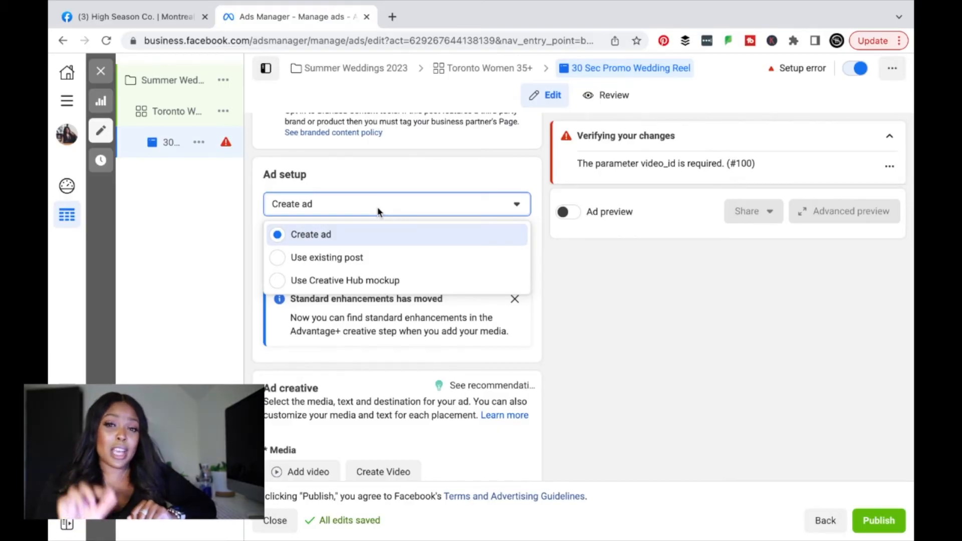
Step: Keep Ad setup on Create ad and scroll down to the Ad creative video section
click(369, 233)
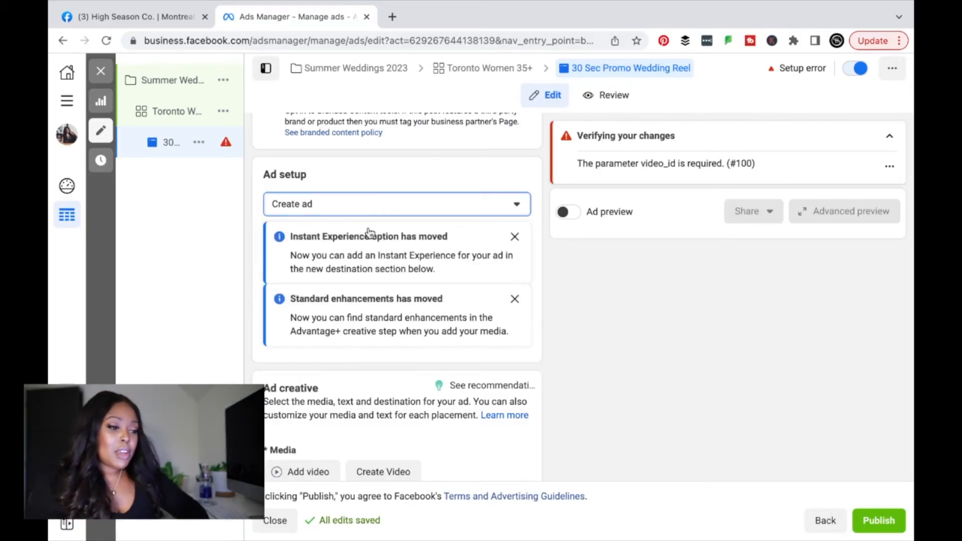
scroll(396, 295, down, 3)
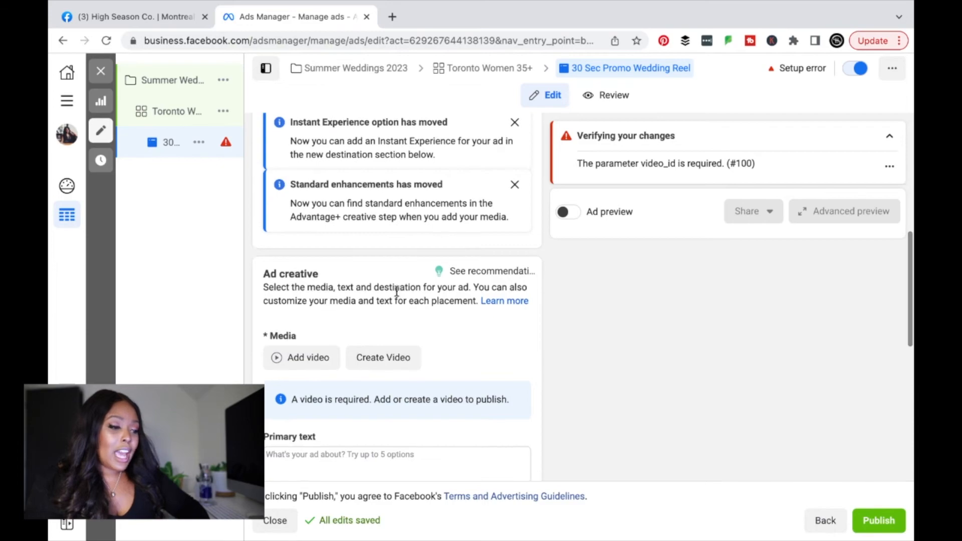
scroll(397, 292, down, 2)
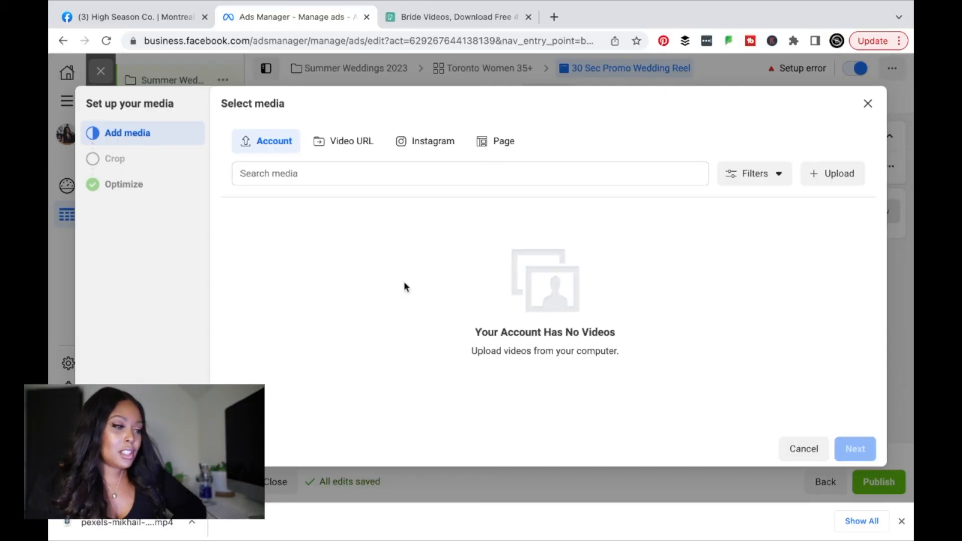
Step: Upload the 1080×1920 Pexels bride video and continue to its Stories/Reels and Feeds crops
click(834, 176)
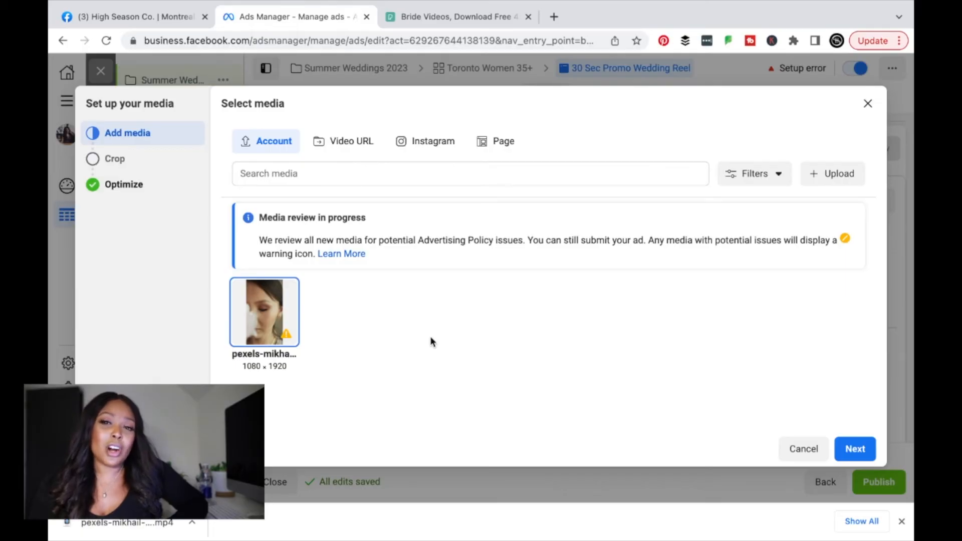
scroll(431, 339, down, 1)
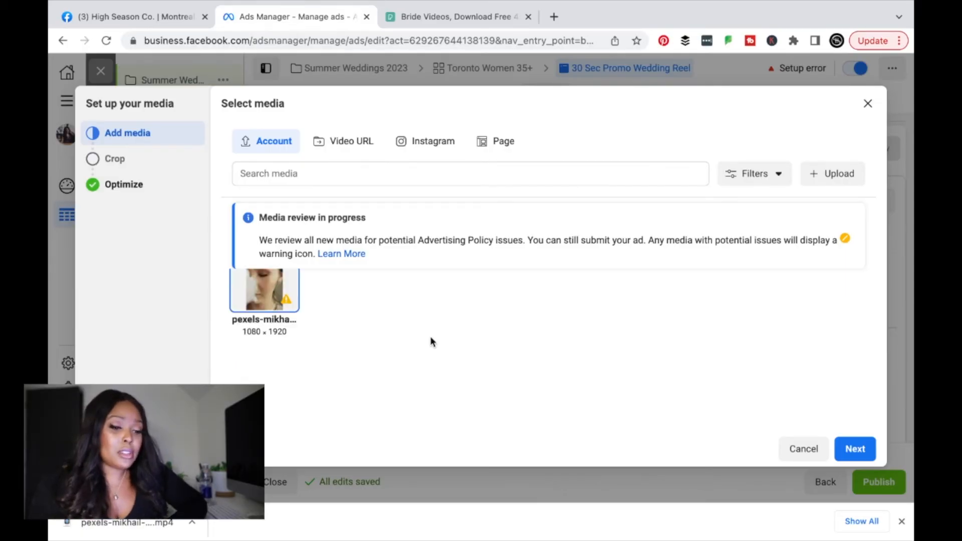
click(858, 453)
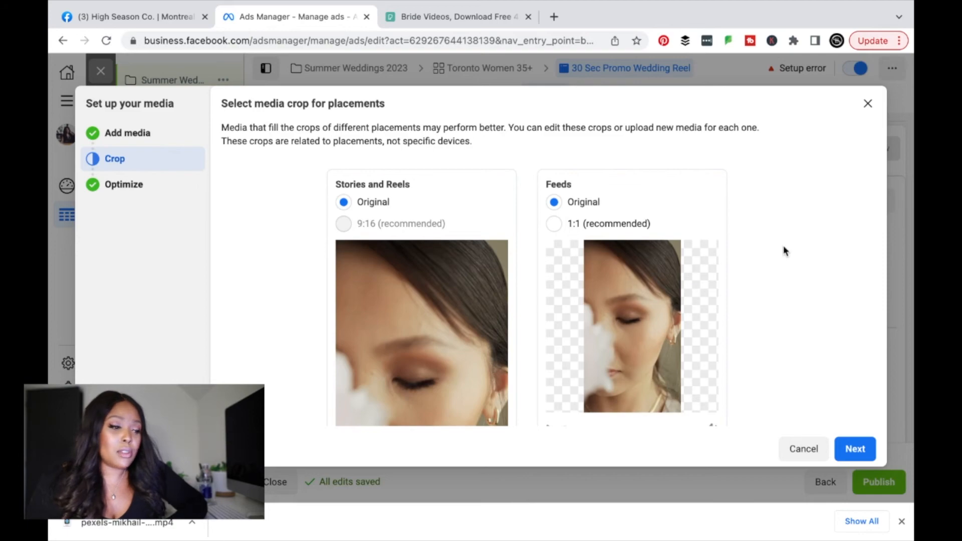
Step: Crop the bride video to square 1:1 for Feeds and advance to Advantage+ creative
scroll(715, 260, down, 5)
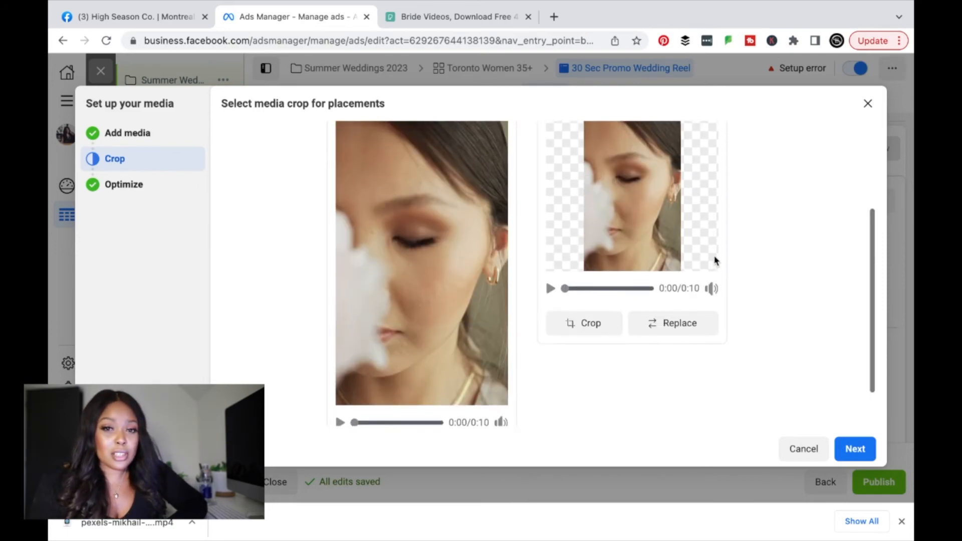
scroll(714, 259, up, 3)
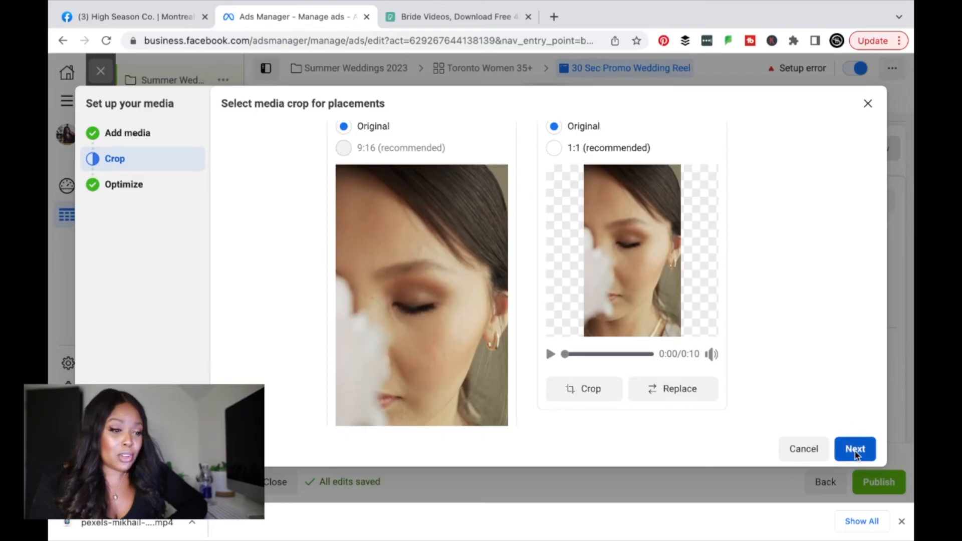
click(554, 148)
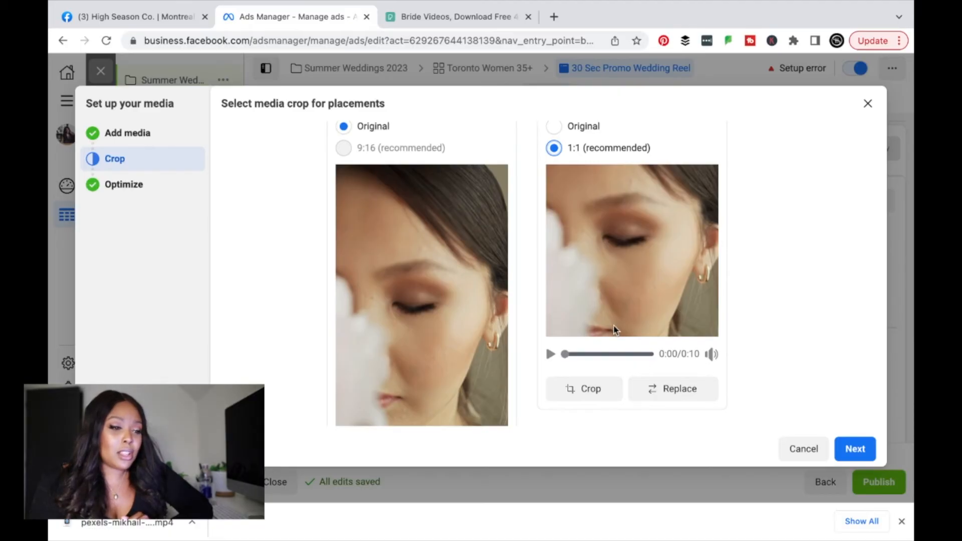
click(850, 450)
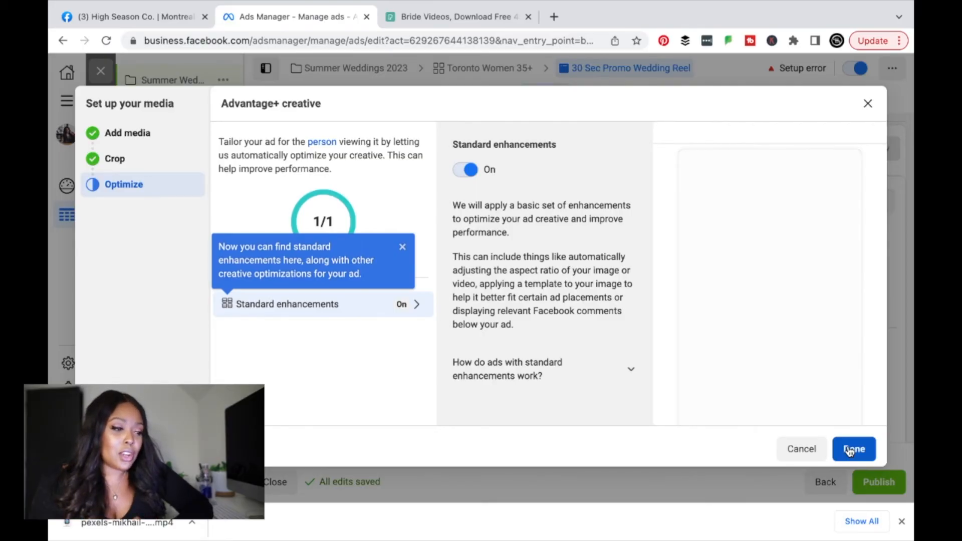
Step: Keep standard enhancements on and attach the video across Feeds, Stories and Reels placements
click(402, 248)
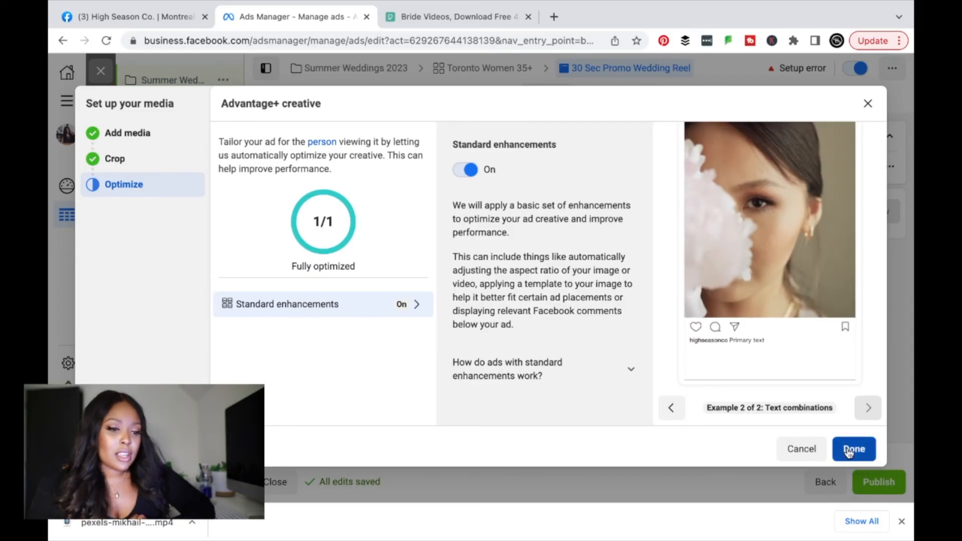
click(852, 448)
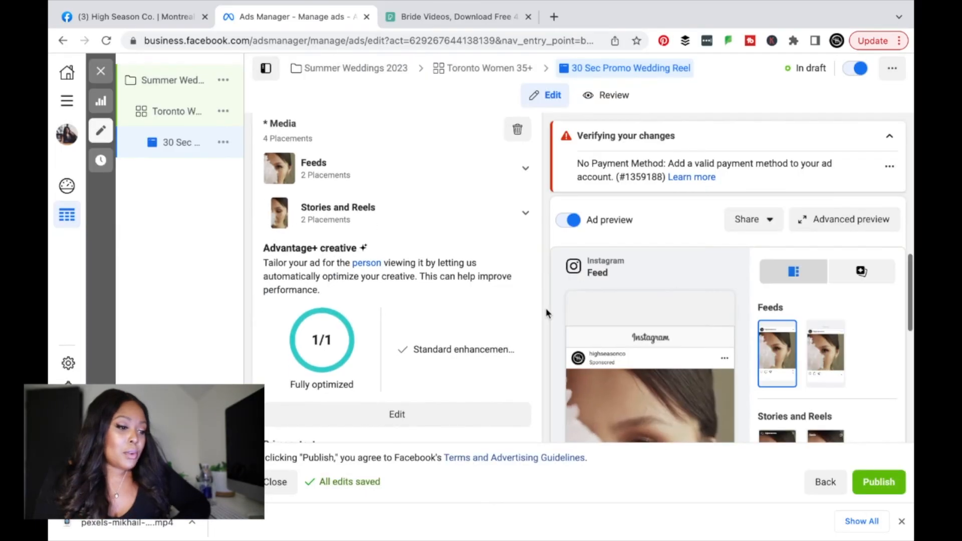
scroll(546, 312, down, 3)
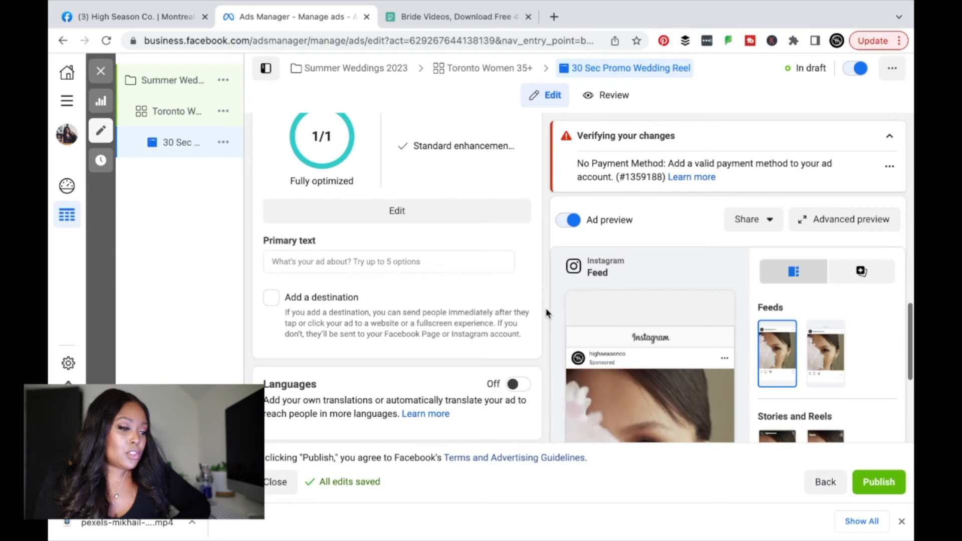
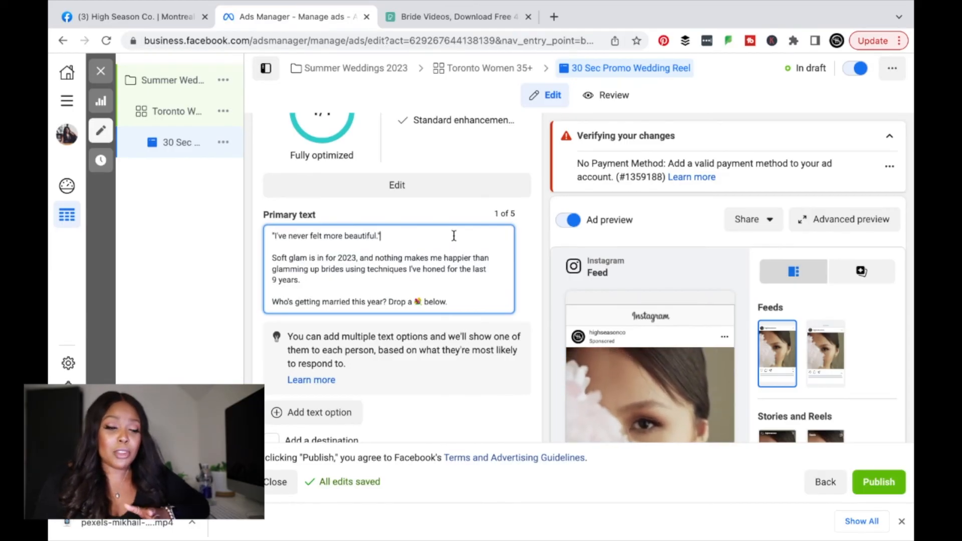
scroll(606, 297, down, 1)
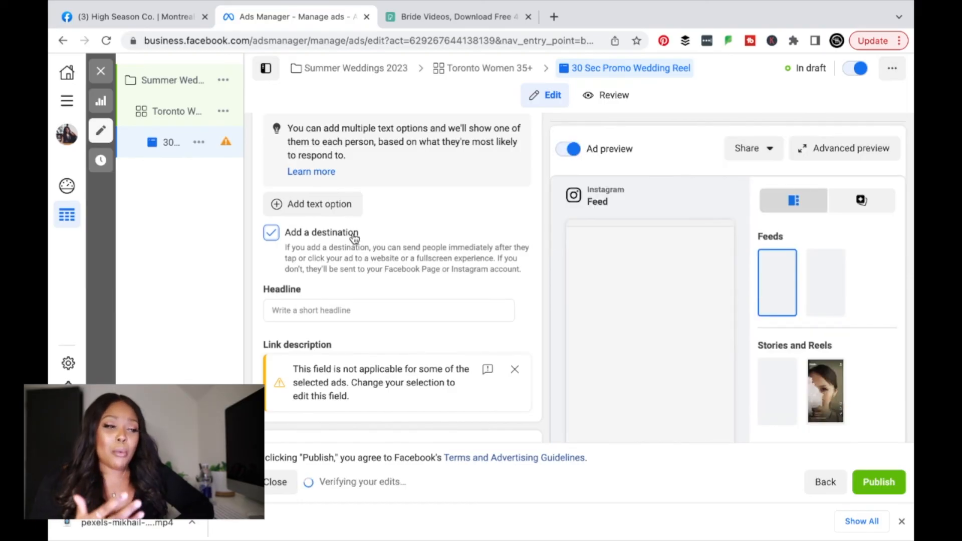
scroll(392, 206, up, 2)
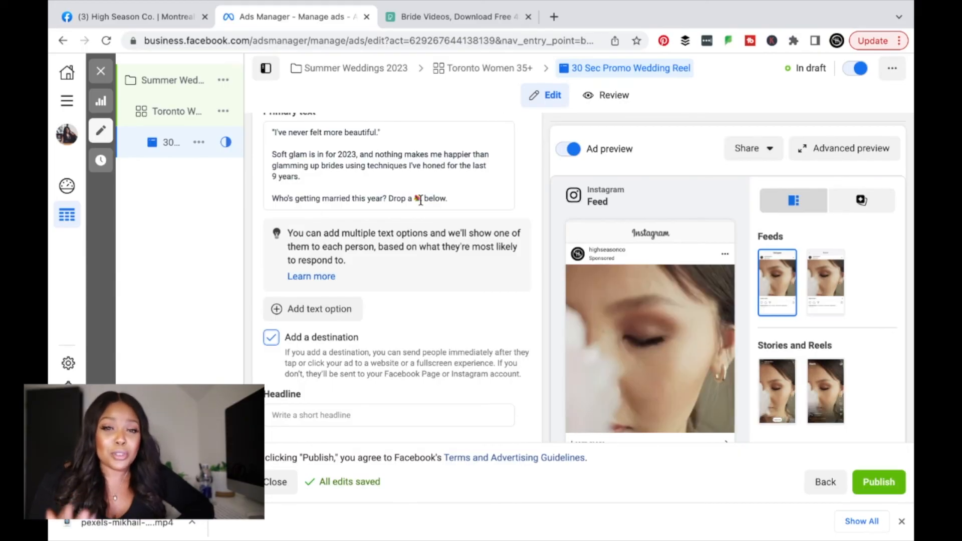
Step: Paste 'Toronto Glam Services' into the ad's Headline field
scroll(420, 199, down, 2)
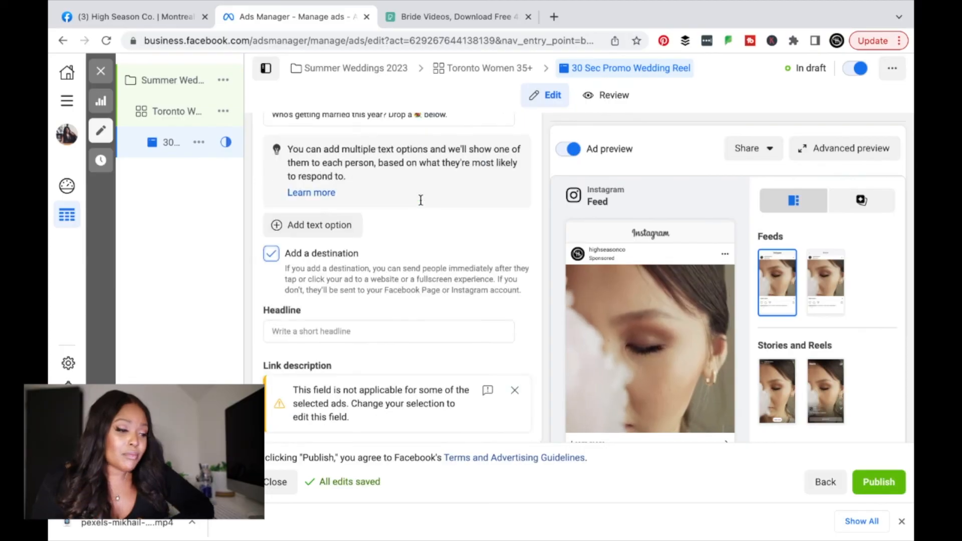
scroll(420, 200, down, 3)
click(420, 200)
text(Toronto Glam Services)
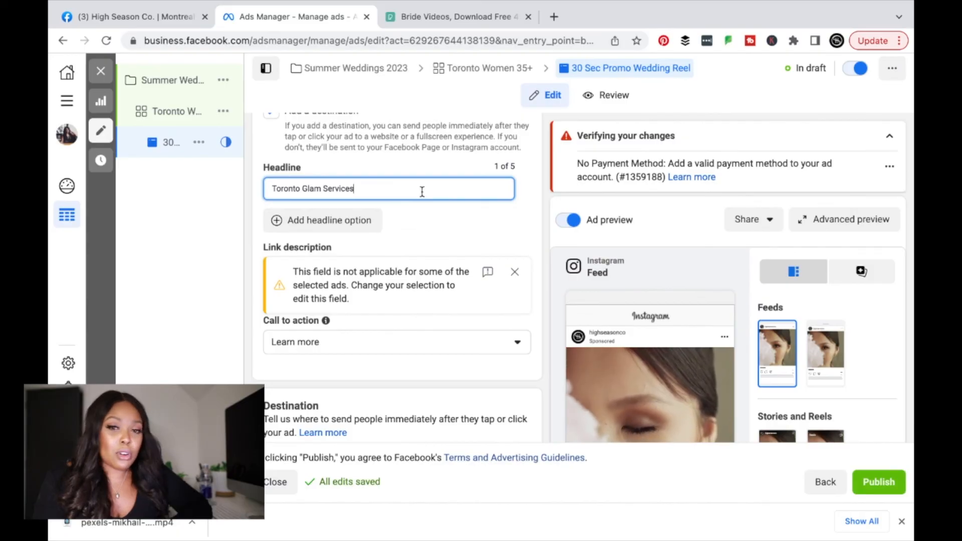
Step: Set the Website destination URL to highseasonco.com
scroll(421, 191, down, 3)
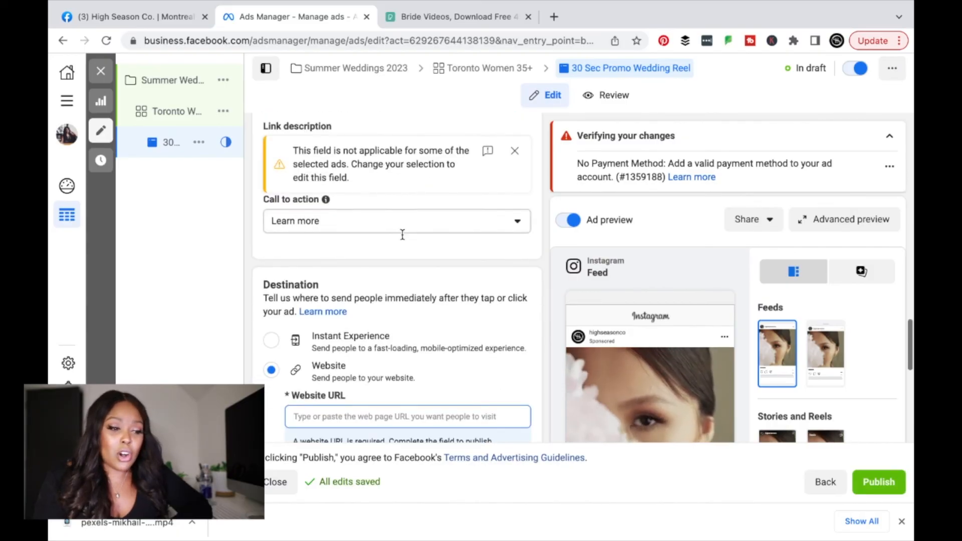
scroll(402, 235, down, 5)
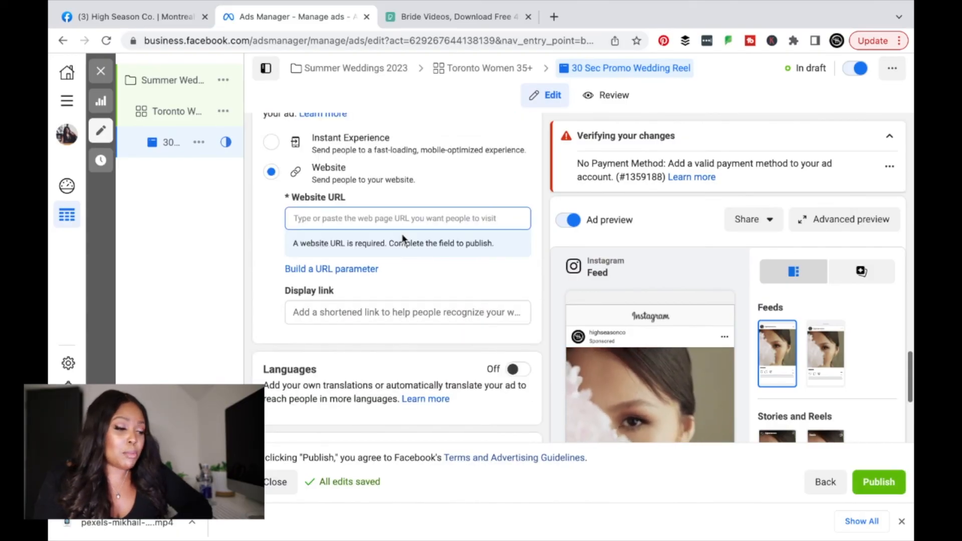
click(353, 219)
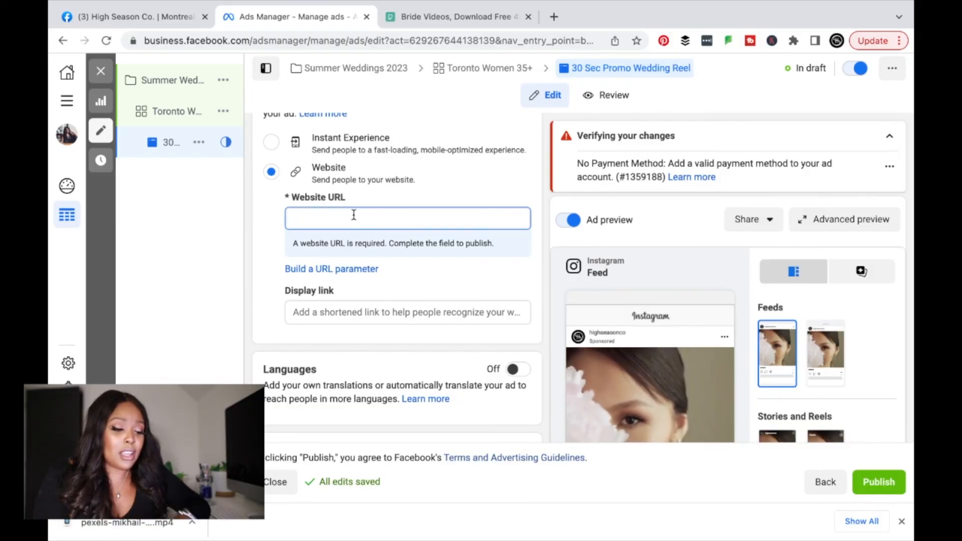
text(highseasonco.com)
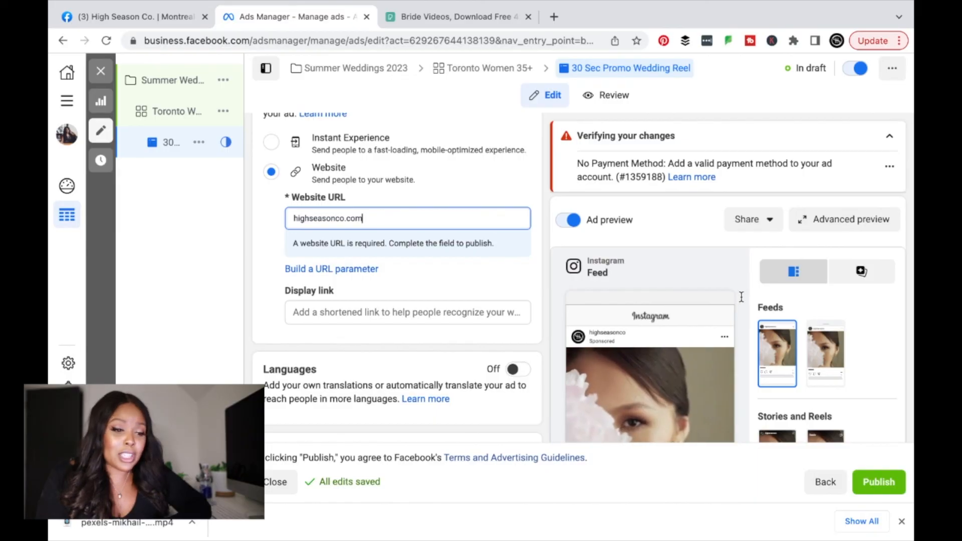
key(Tab)
scroll(749, 368, down, 3)
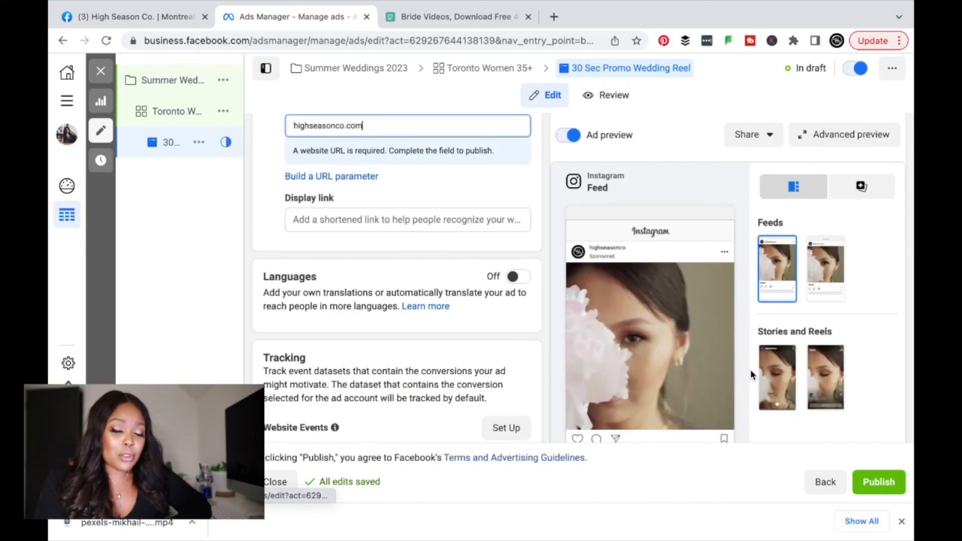
scroll(750, 369, down, 3)
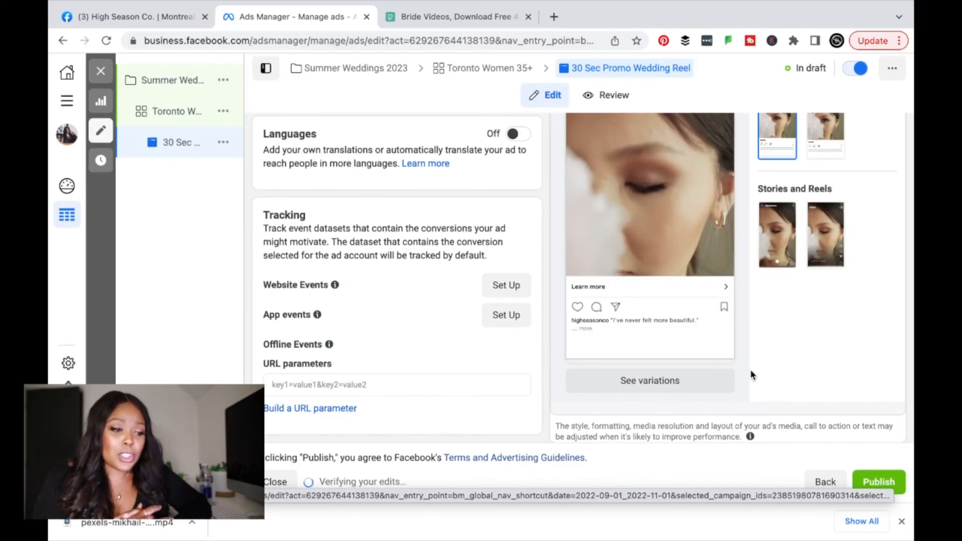
Step: Review the full primary text in the Instagram preview, then publish the wedding reel ad
click(585, 329)
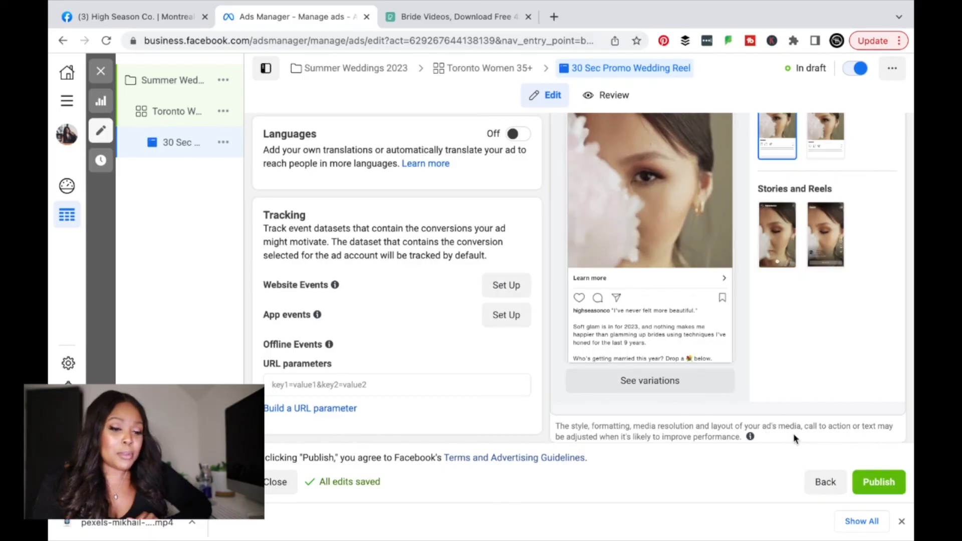
click(865, 482)
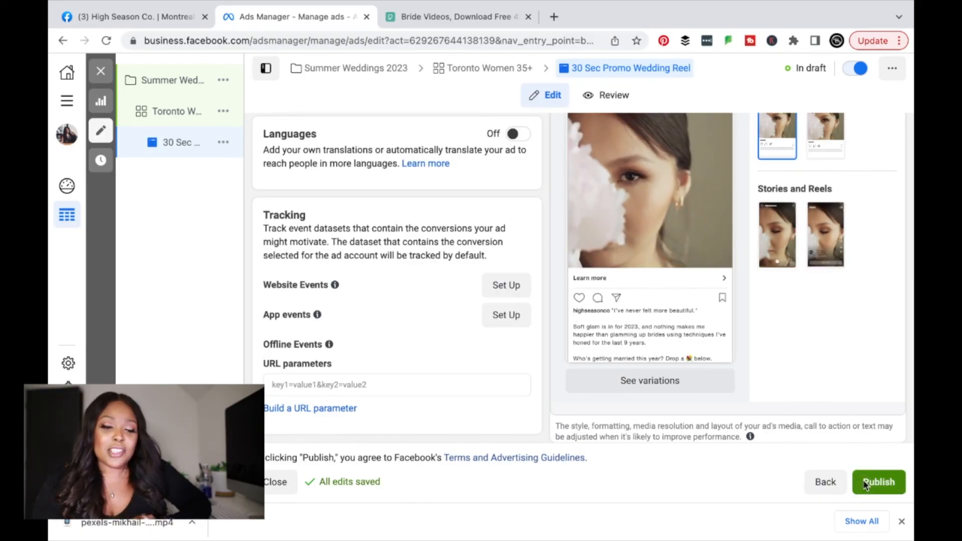